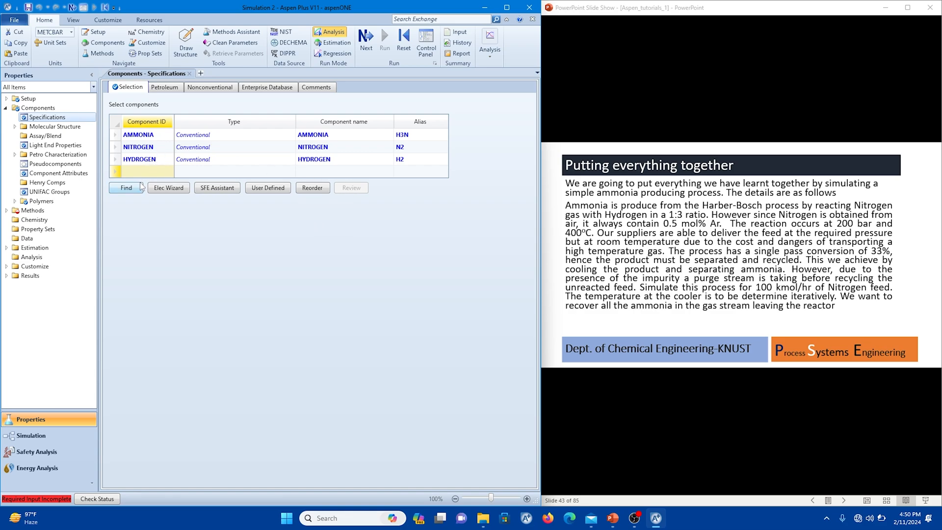
# Add ARGON as the fourth component and continue to the property method specifications.
pyautogui.write('ARGON')
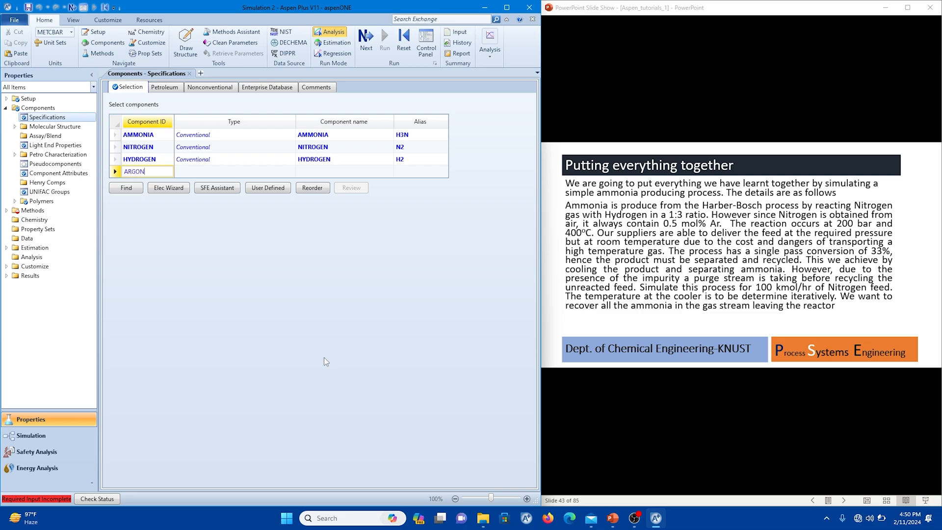
pyautogui.press('Return')
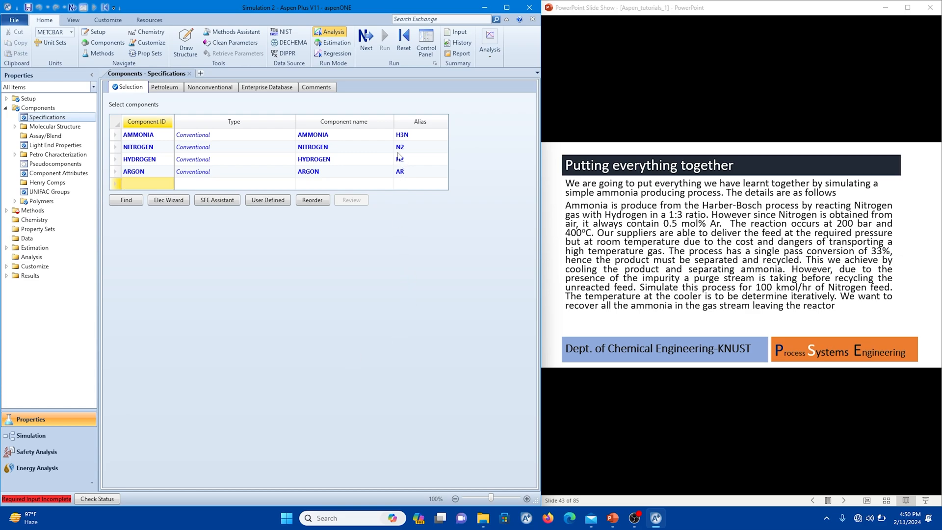
pyautogui.click(364, 49)
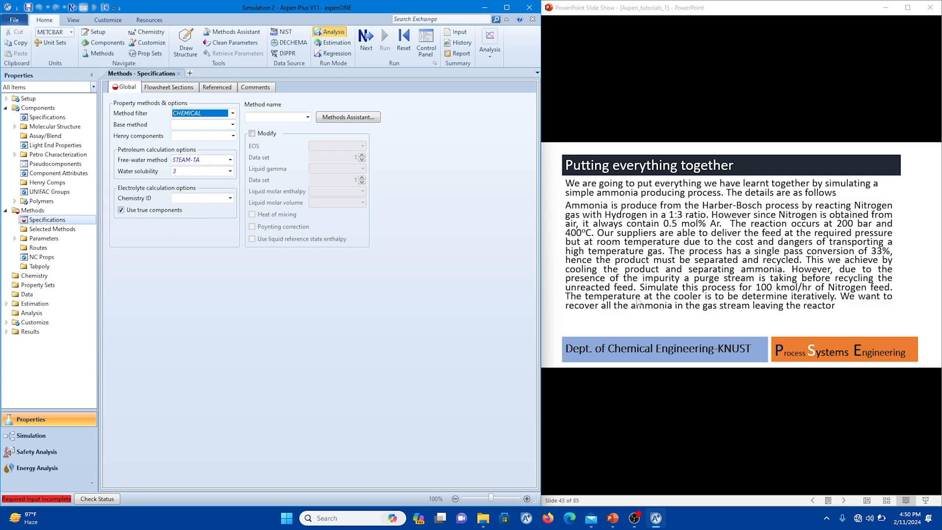
# Set the base property method to PENG-ROB and proceed to the simulation flowsheet.
pyautogui.click(664, 305)
pyautogui.click(665, 307)
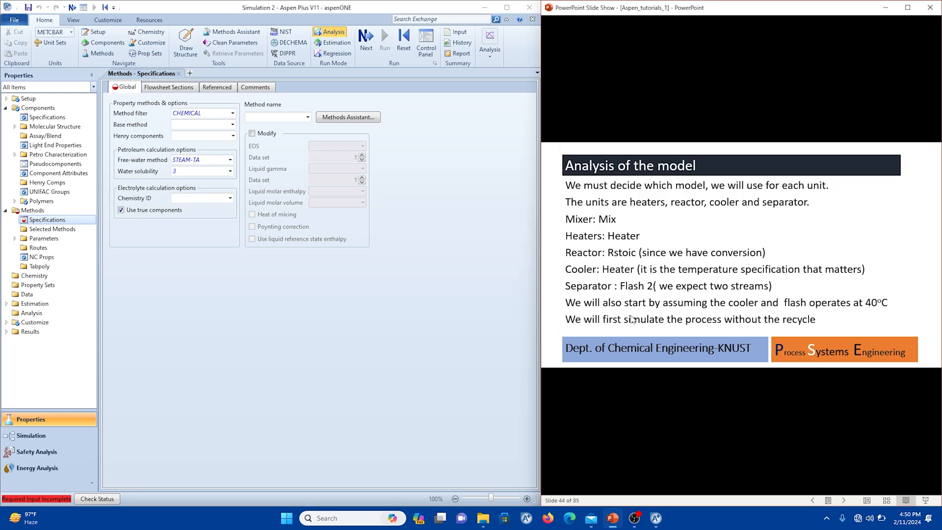
pyautogui.scroll(-1, 631, 315)
pyautogui.scroll(1, 634, 312)
pyautogui.scroll(-3, 634, 314)
pyautogui.scroll(1, 633, 314)
pyautogui.scroll(2, 632, 314)
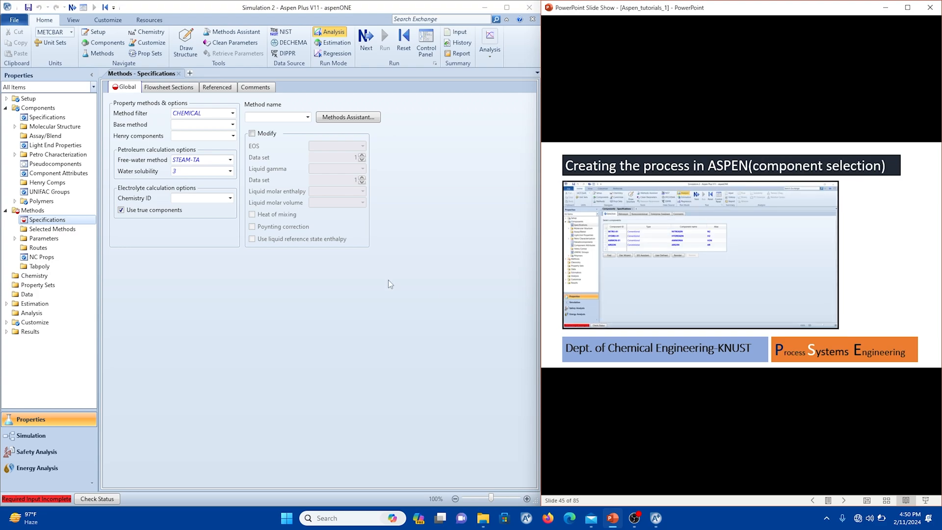
pyautogui.click(233, 124)
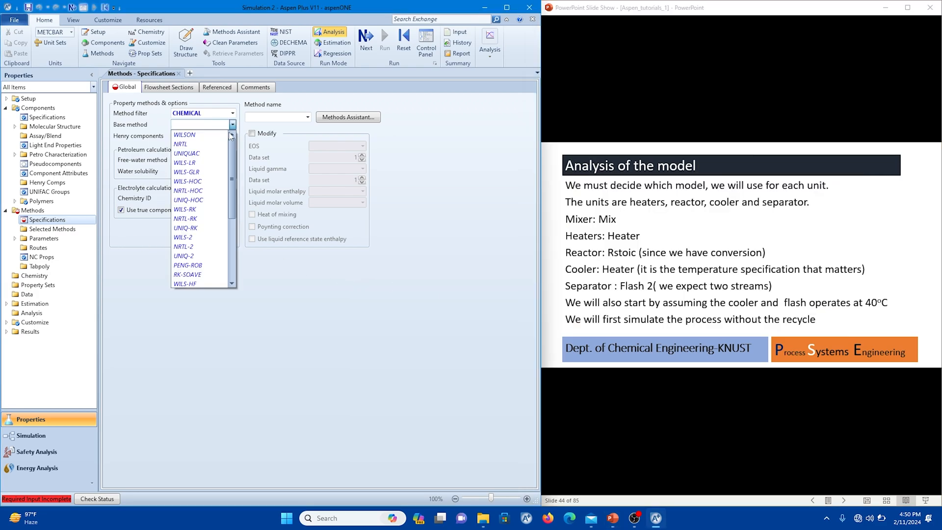
pyautogui.click(216, 265)
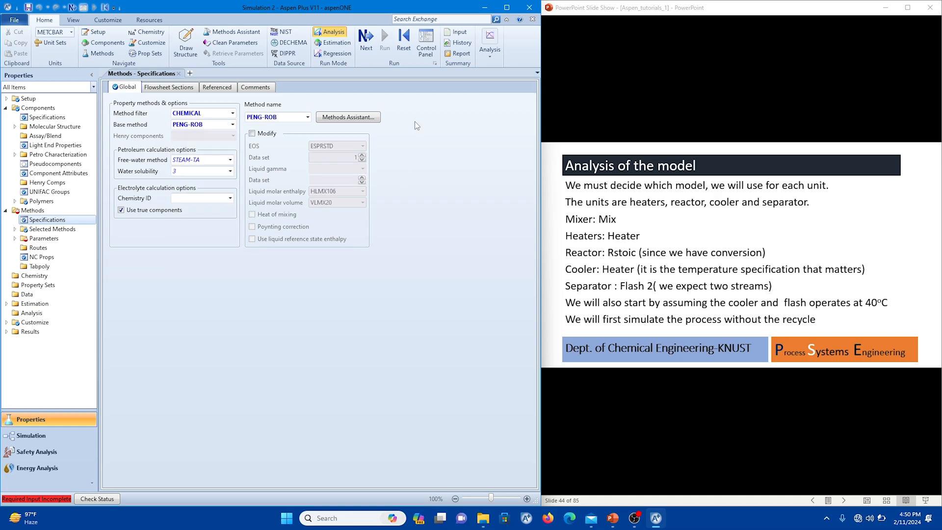
pyautogui.click(365, 42)
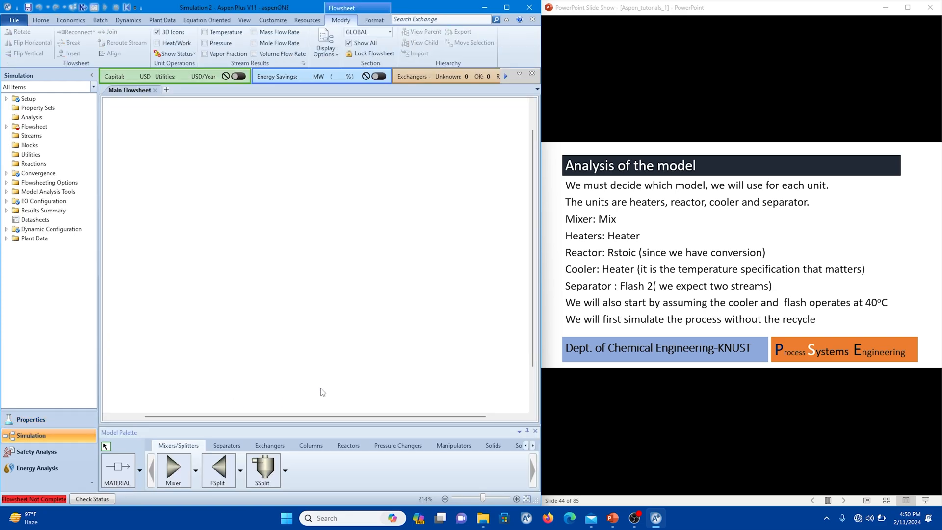
# Switch to the PowerPoint slides and review the process description, the model analysis and the blocks insertion example.
pyautogui.click(599, 319)
pyautogui.press('Left')
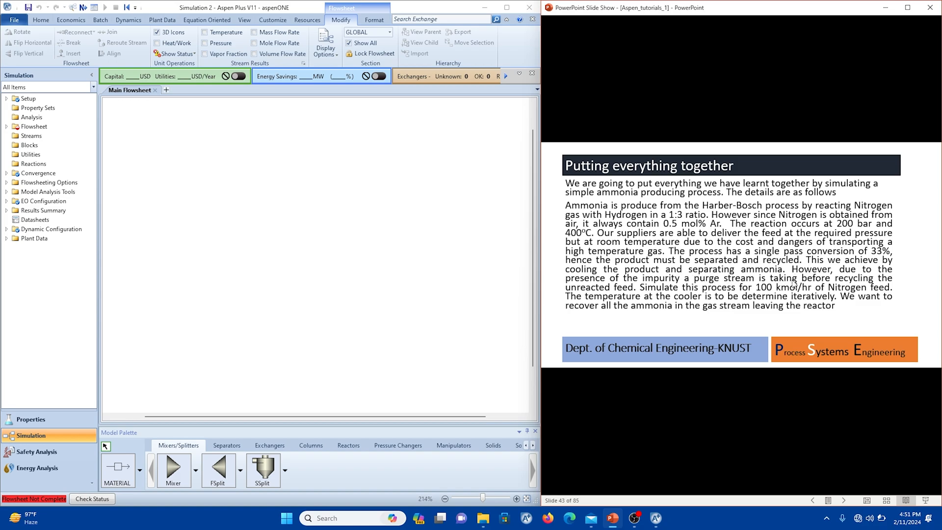
pyautogui.click(780, 310)
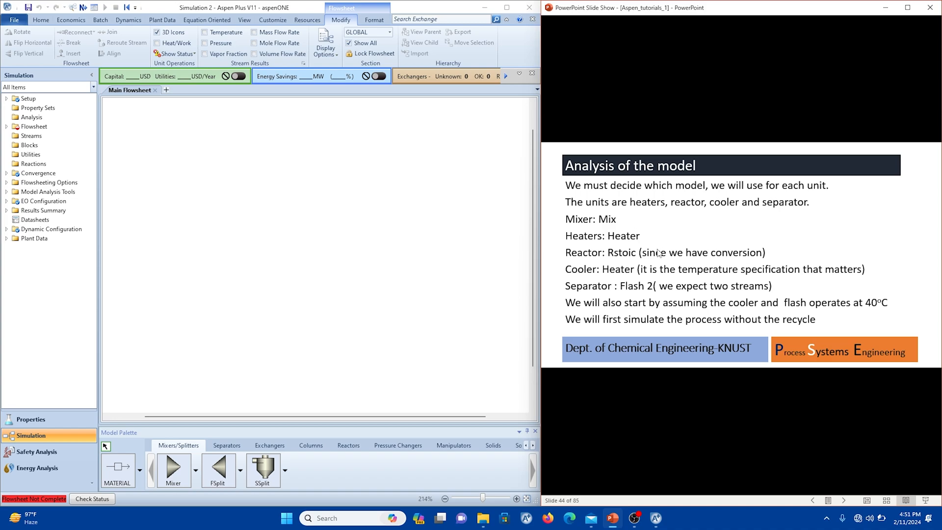
pyautogui.click(638, 223)
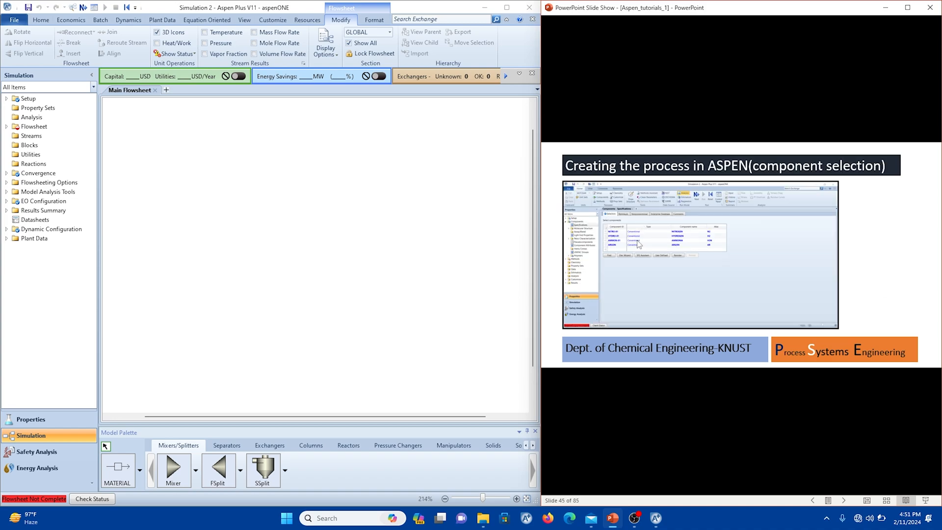
pyautogui.press('Right')
pyautogui.press('Right')
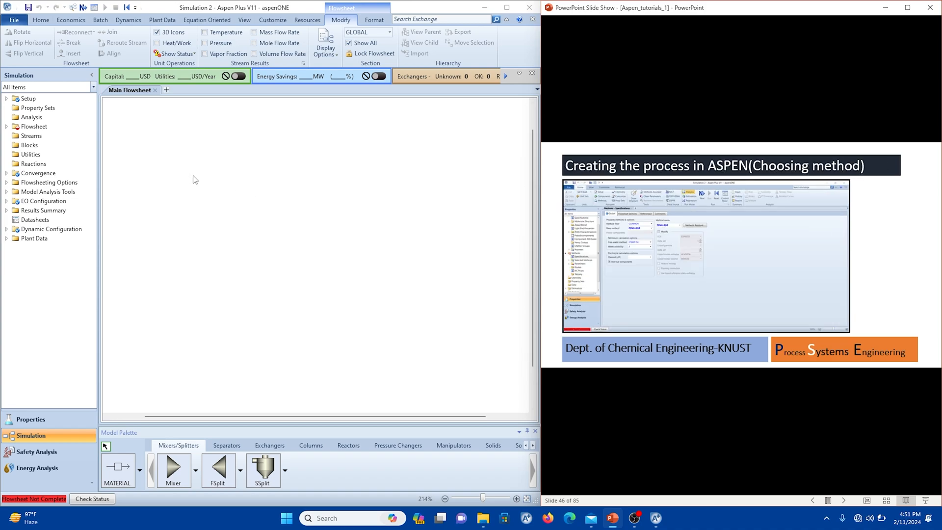
# Place two Heater blocks one above the other on the flowsheet, naming them N2-HEAT and H2-HEAT.
pyautogui.click(231, 443)
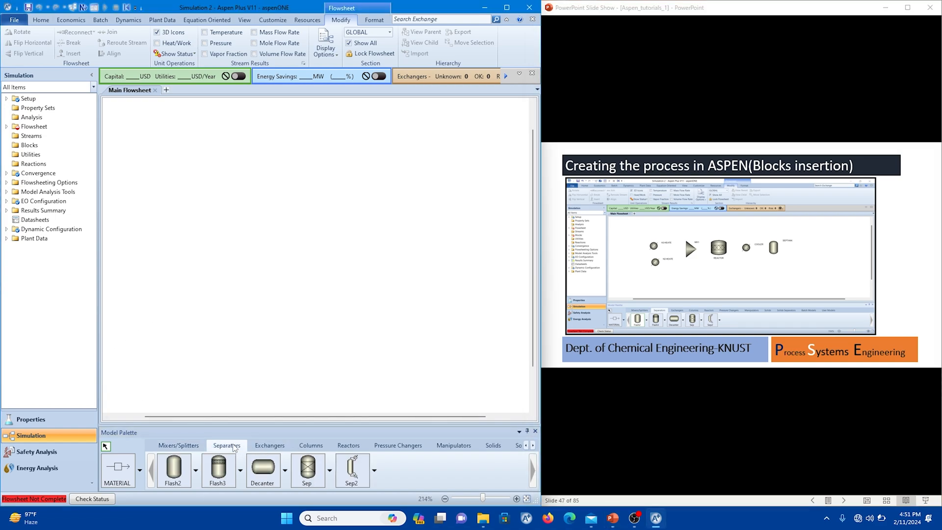
pyautogui.click(269, 445)
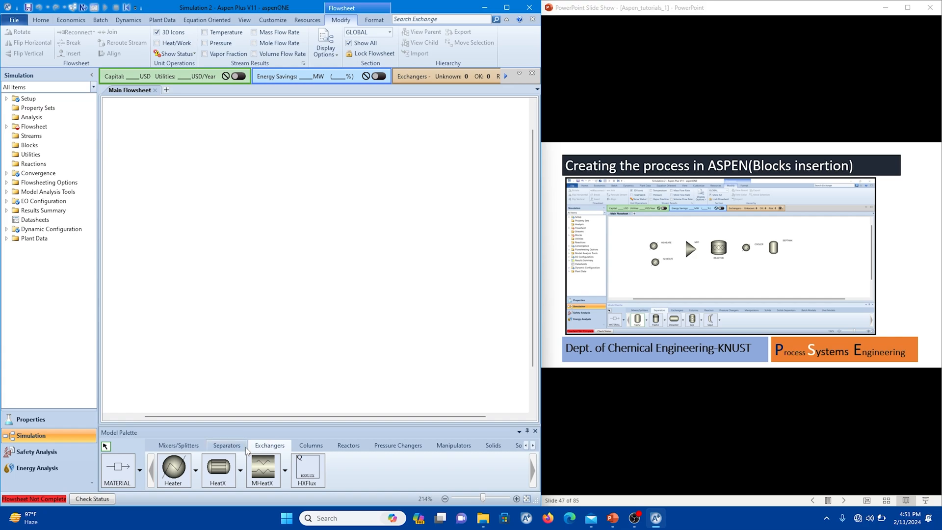
pyautogui.click(174, 466)
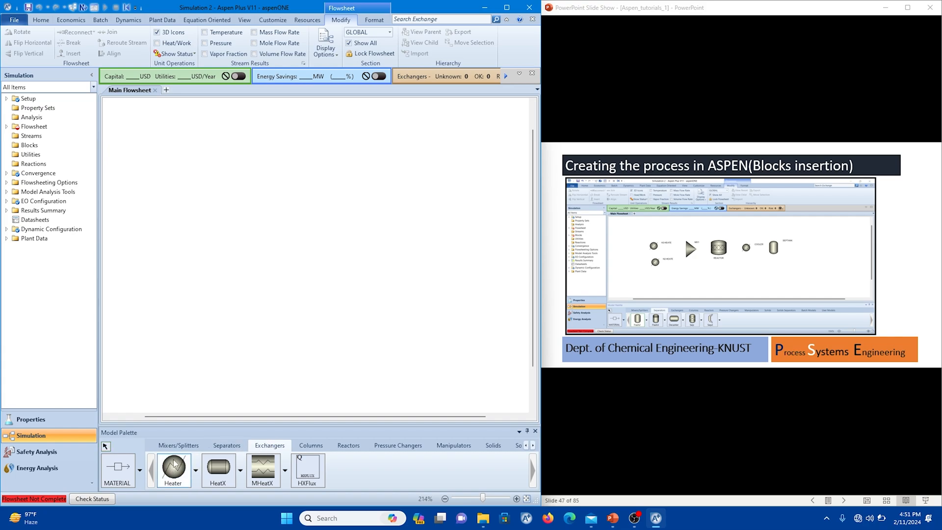
pyautogui.click(207, 147)
pyautogui.write('N2-')
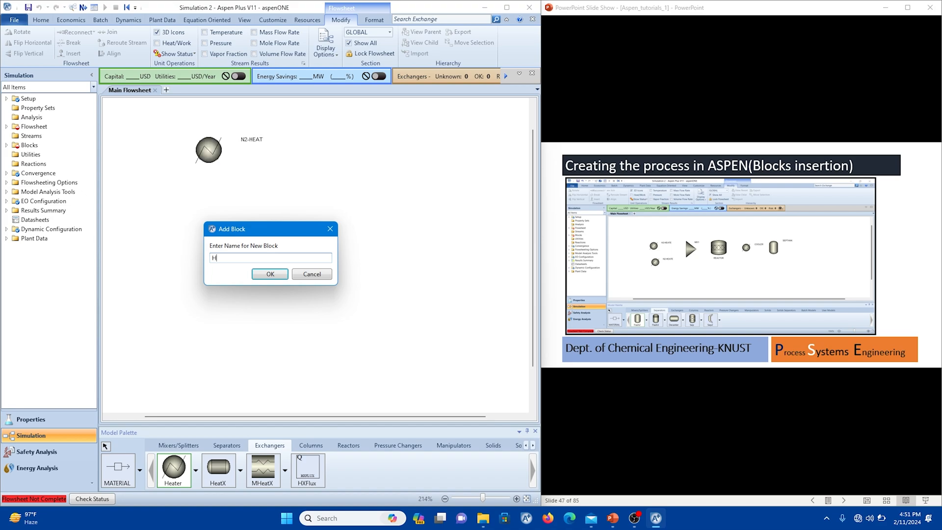
pyautogui.write('2-HEAT')
pyautogui.press('Return')
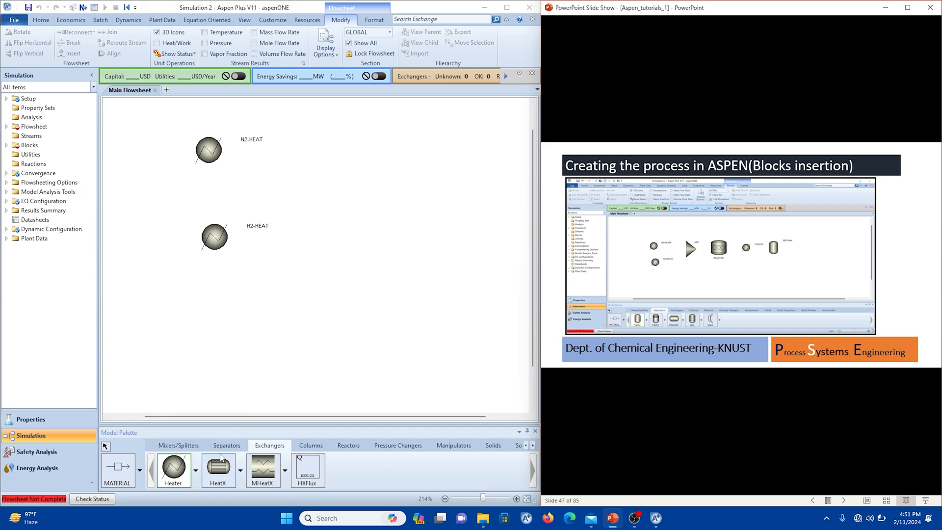
# Place a Mixer block downstream of the two feed heaters, accepting its default name.
pyautogui.click(179, 445)
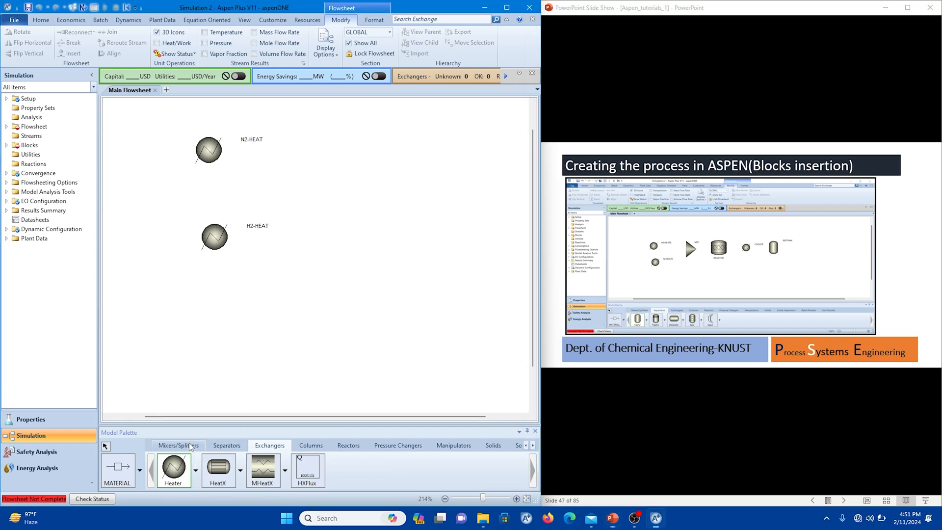
pyautogui.click(182, 474)
pyautogui.click(316, 188)
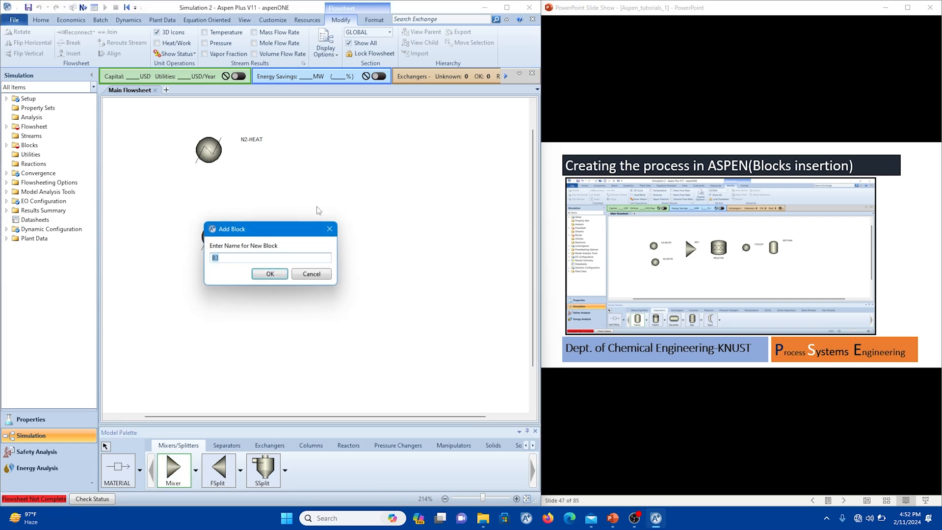
pyautogui.click(269, 275)
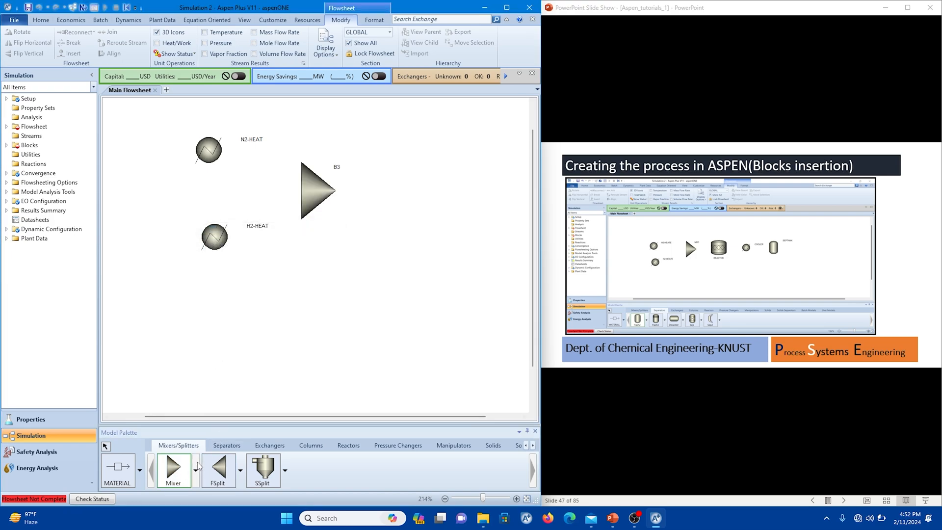
# Place an RStoic reactor block downstream of the mixer, accepting its default name.
pyautogui.click(342, 445)
pyautogui.click(173, 470)
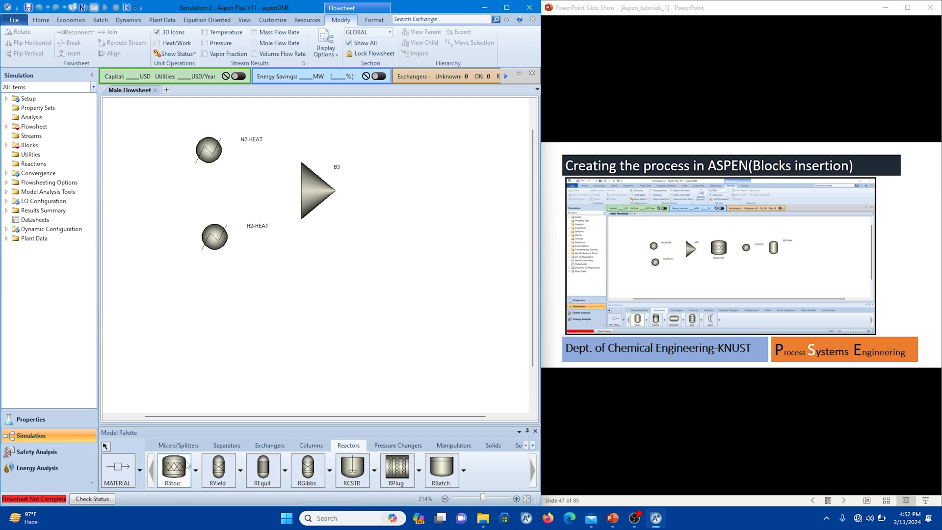
pyautogui.click(399, 192)
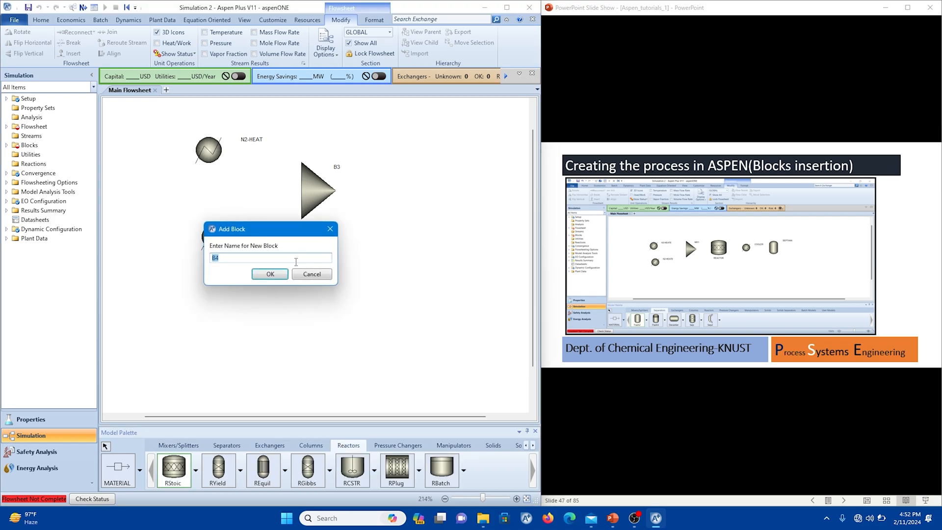
pyautogui.click(270, 274)
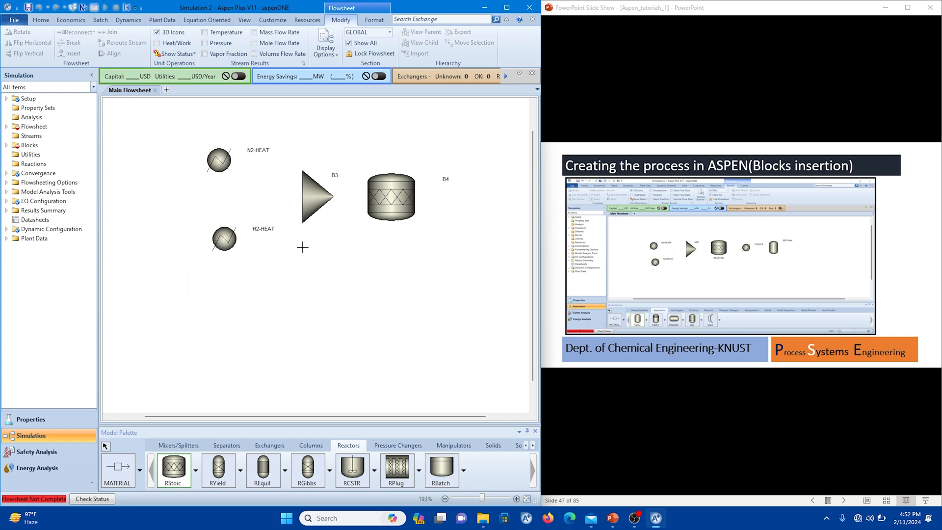
# Place a Heater block downstream of the reactor to act as the cooler, accepting its default name.
pyautogui.click(225, 413)
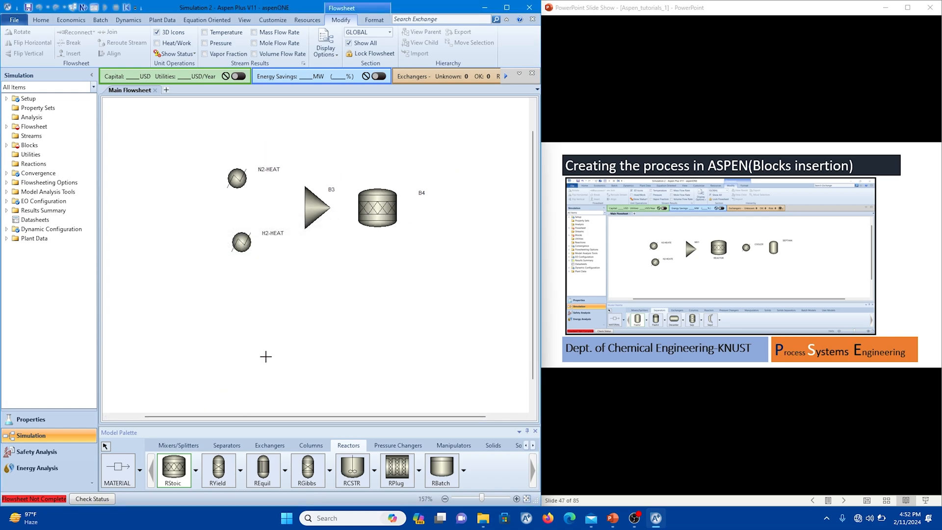
pyautogui.moveTo(254, 417); pyautogui.dragTo(293, 414)
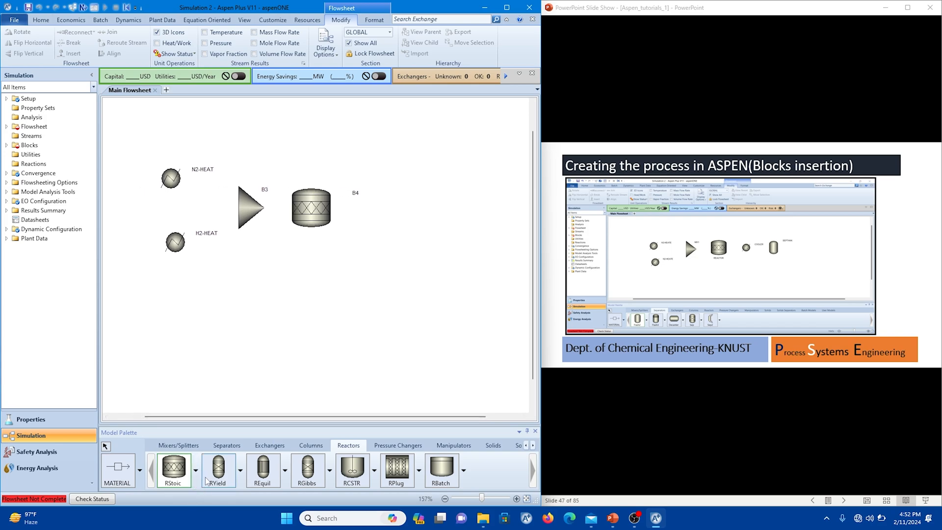
pyautogui.click(175, 473)
pyautogui.click(267, 446)
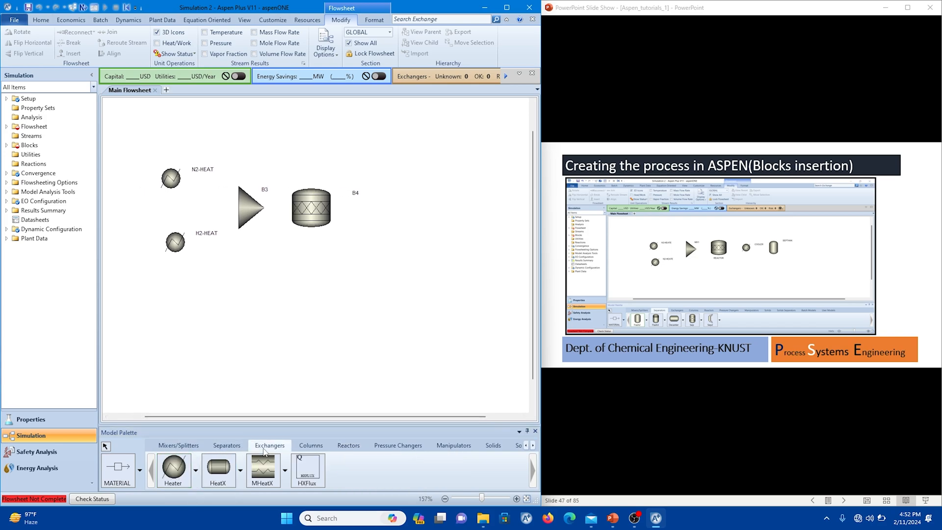
pyautogui.click(173, 471)
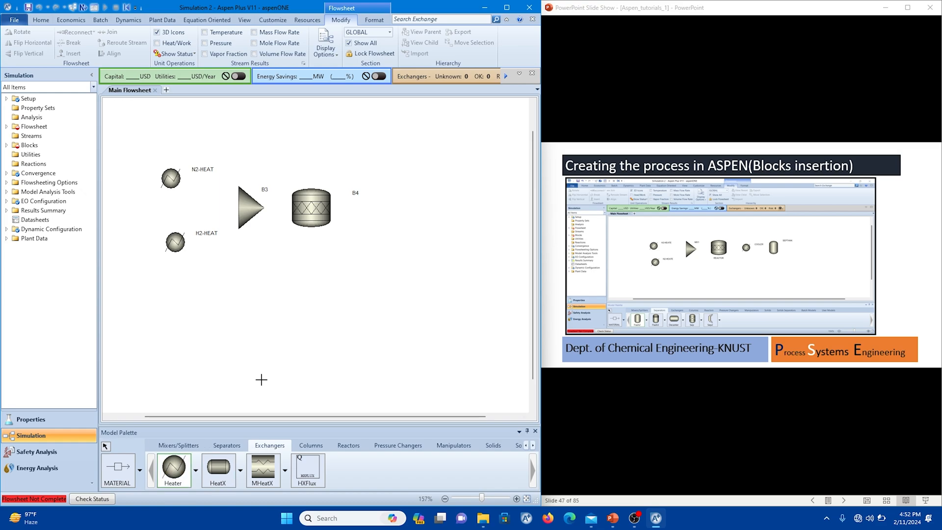
pyautogui.click(407, 207)
pyautogui.click(266, 274)
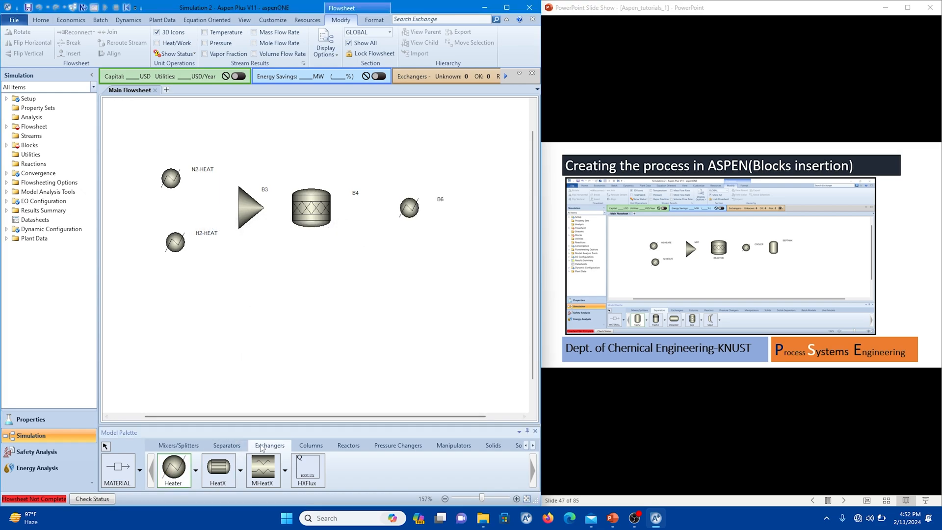
# Place a Flash2 separator block downstream of the cooler, accepting its default name.
pyautogui.click(226, 445)
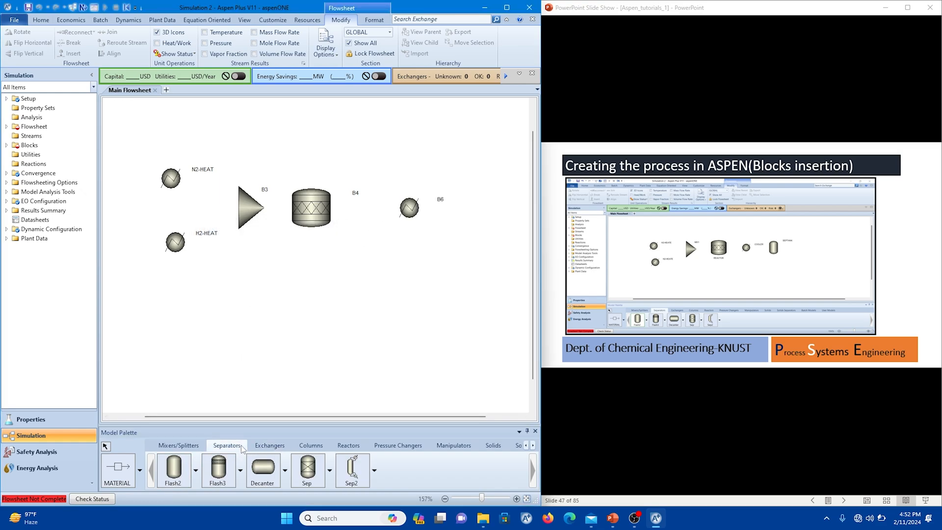
pyautogui.click(173, 468)
pyautogui.click(472, 218)
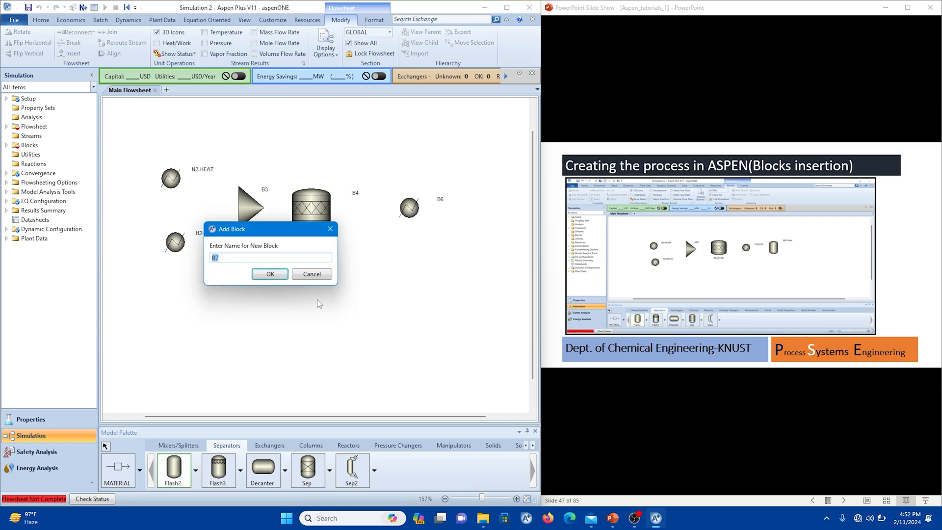
pyautogui.click(276, 277)
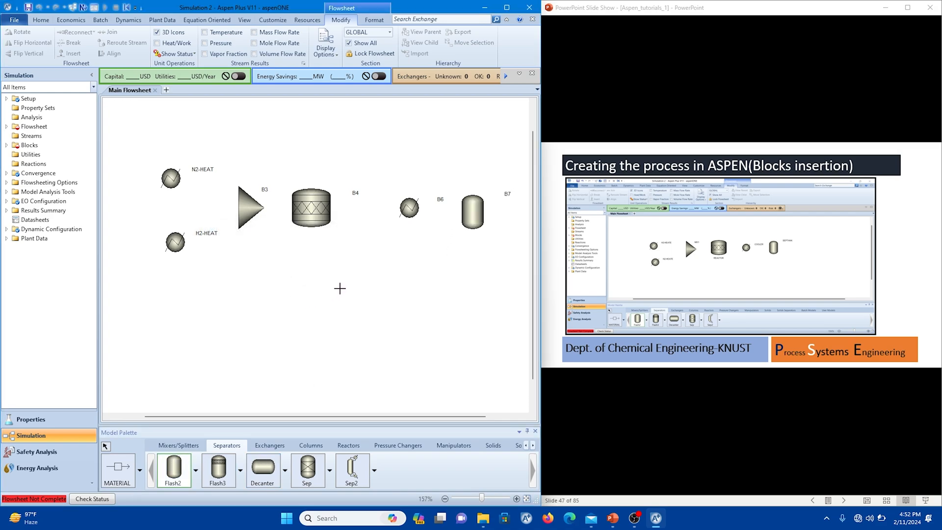
# Draw one material feed stream into the inlet of N2-HEAT and another into the inlet of H2-HEAT.
pyautogui.moveTo(341, 417)
pyautogui.mouseDown()
pyautogui.moveTo(355, 418)
pyautogui.moveTo(343, 417)
pyautogui.mouseUp()
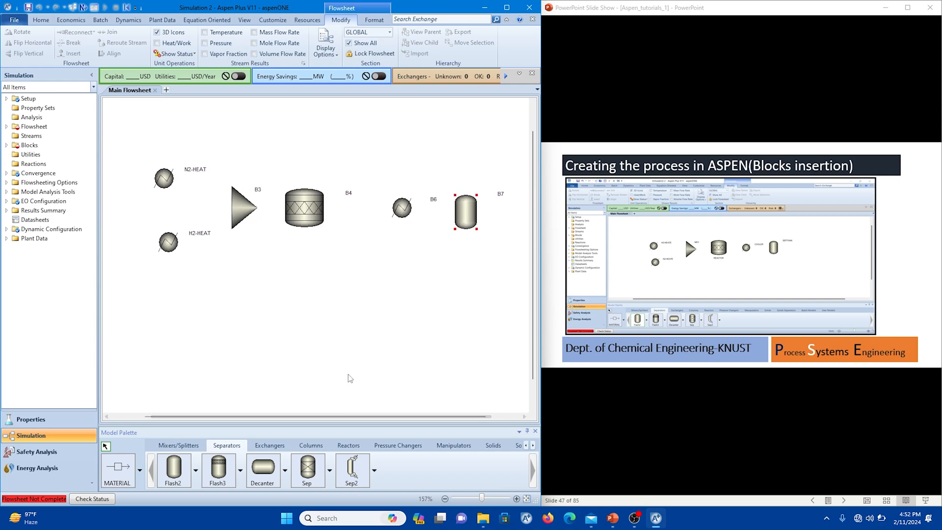
pyautogui.click(618, 322)
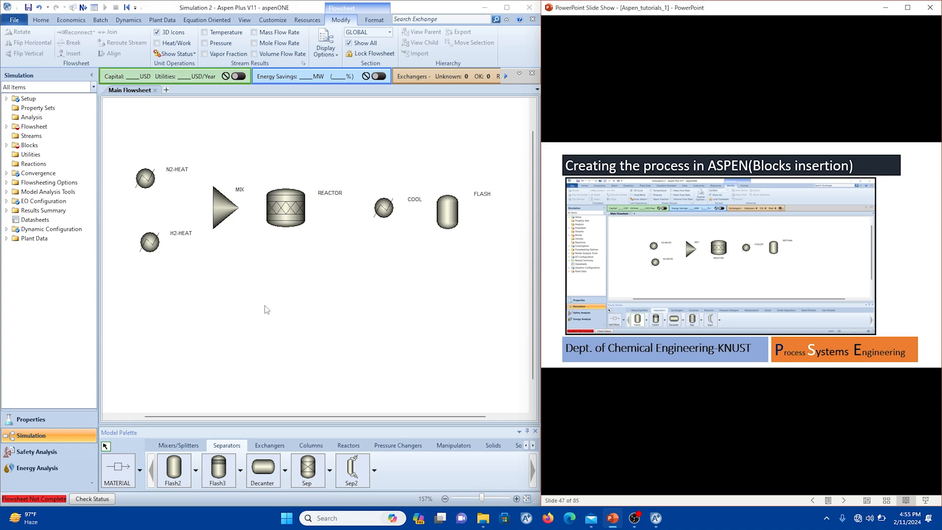
pyautogui.click(122, 471)
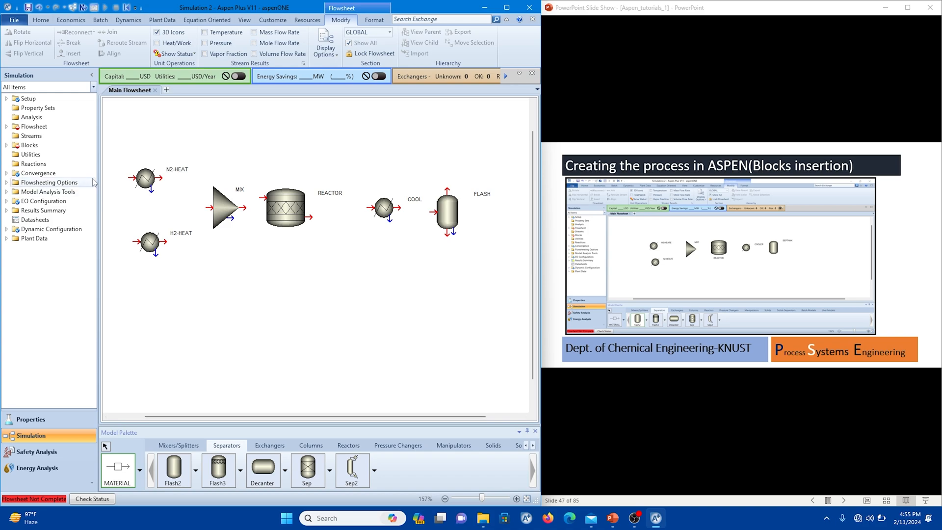
pyautogui.click(109, 134)
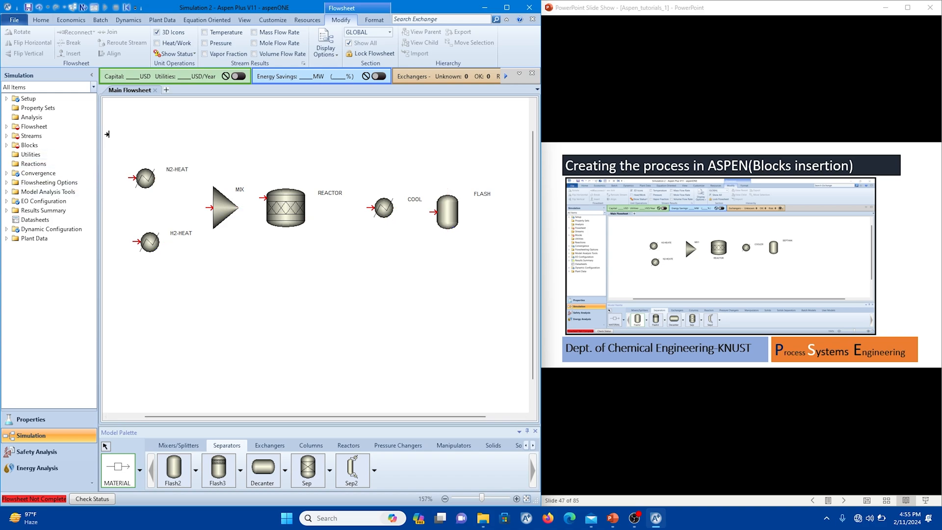
pyautogui.click(126, 175)
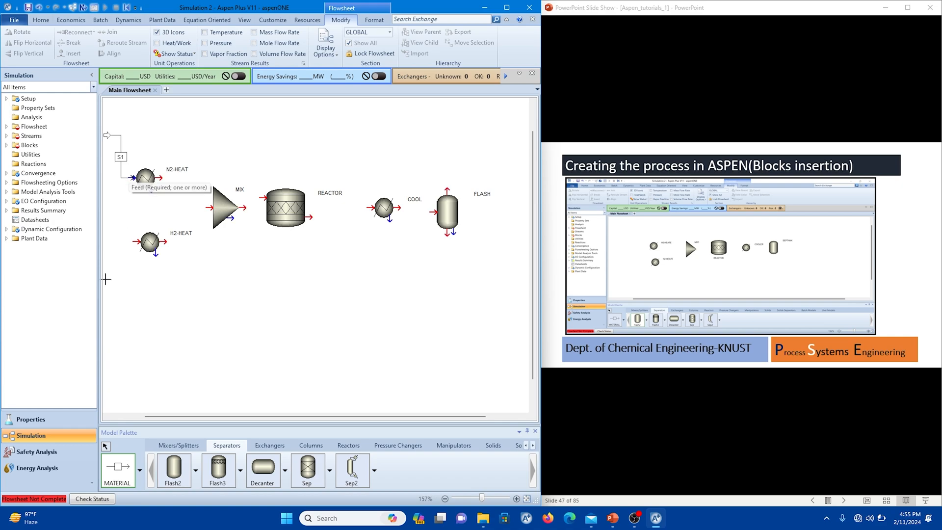
pyautogui.click(111, 297)
pyautogui.click(135, 240)
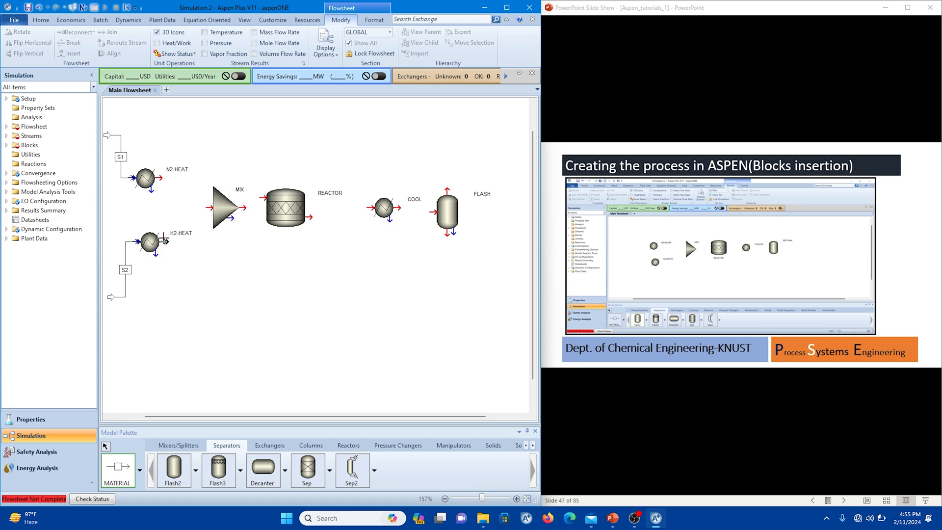
# Connect the outlets of N2-HEAT and H2-HEAT to the mixer inlet with two material streams.
pyautogui.click(162, 178)
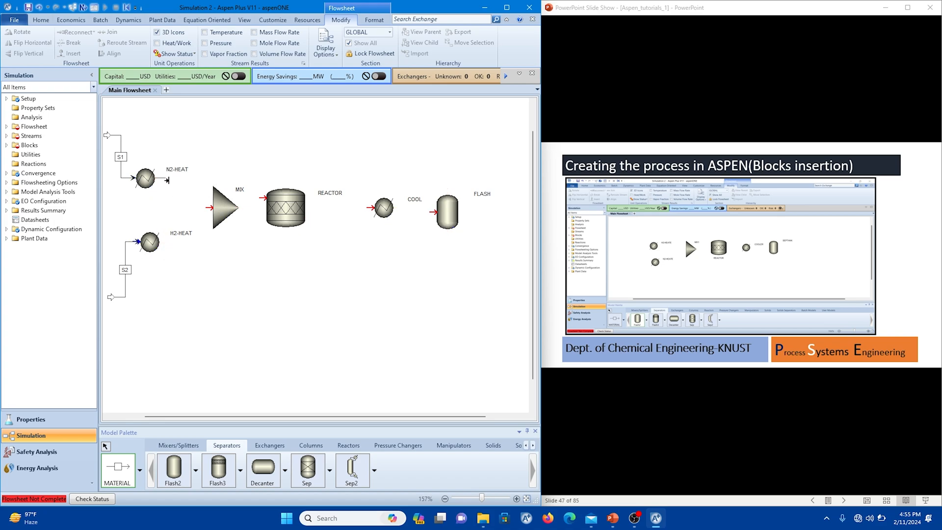
pyautogui.click(207, 207)
pyautogui.click(163, 241)
pyautogui.click(209, 207)
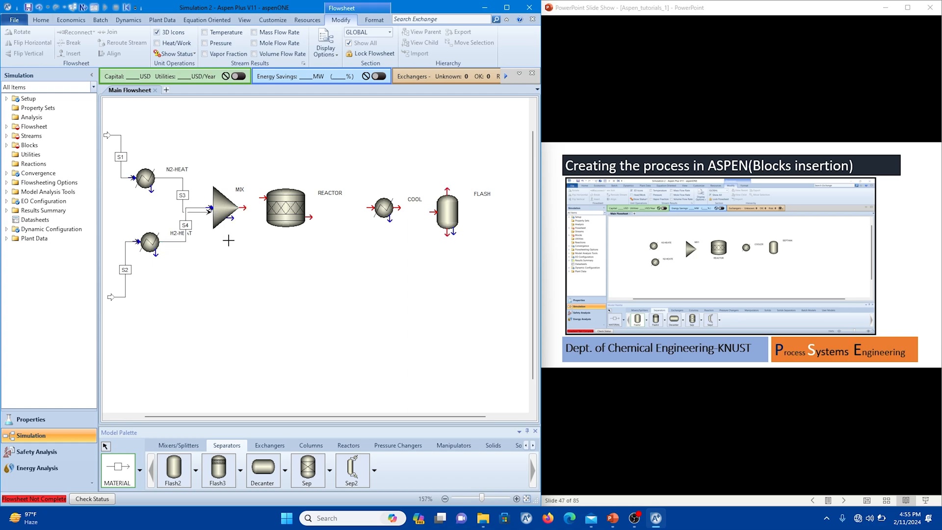
# Link the mixer to the reactor, the reactor to the cooler and the cooler to the flash with material streams.
pyautogui.click(244, 207)
pyautogui.click(263, 198)
pyautogui.click(308, 215)
pyautogui.click(367, 206)
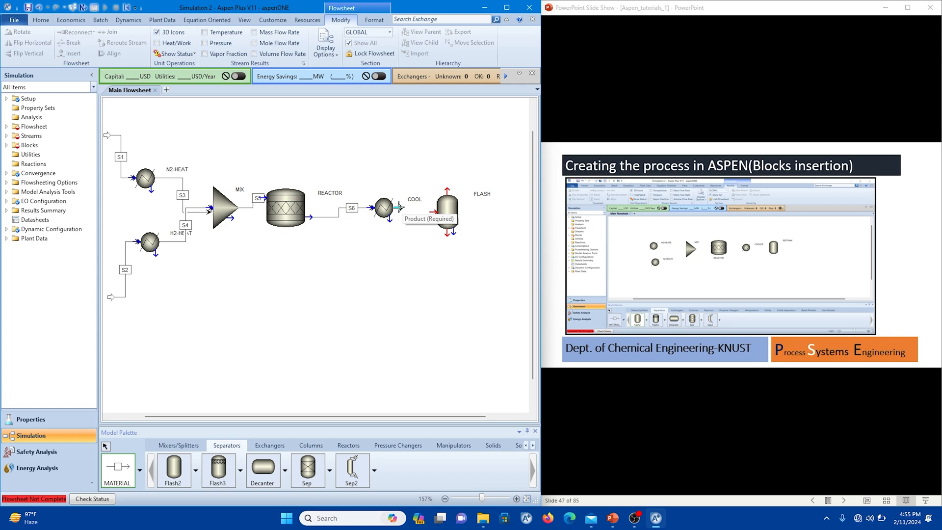
pyautogui.click(400, 208)
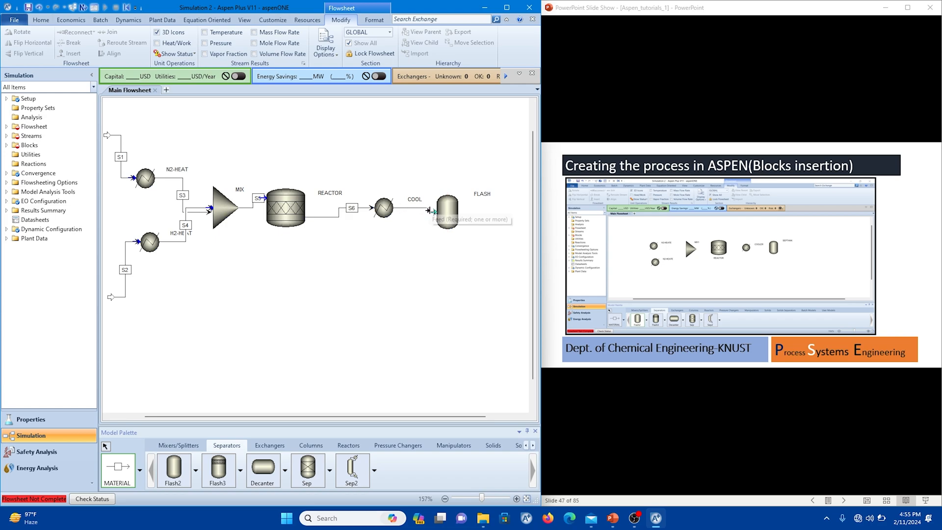
pyautogui.click(433, 212)
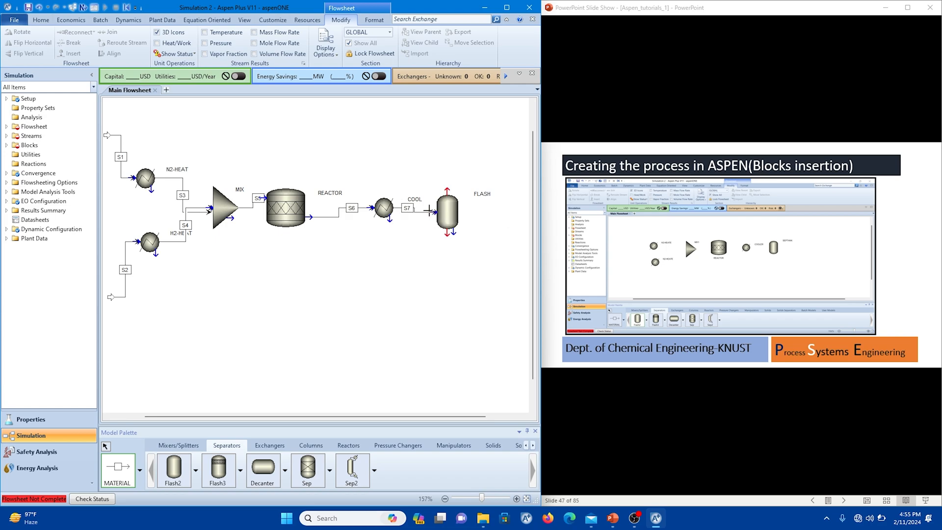
# Draw a vapor product stream and a liquid product stream out of the flash separator.
pyautogui.click(446, 188)
pyautogui.click(476, 156)
pyautogui.click(447, 234)
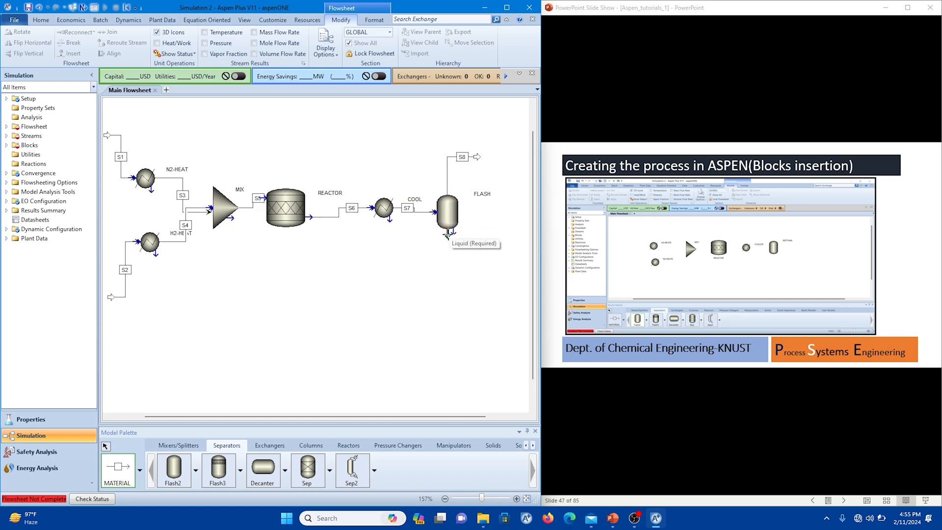
pyautogui.click(479, 276)
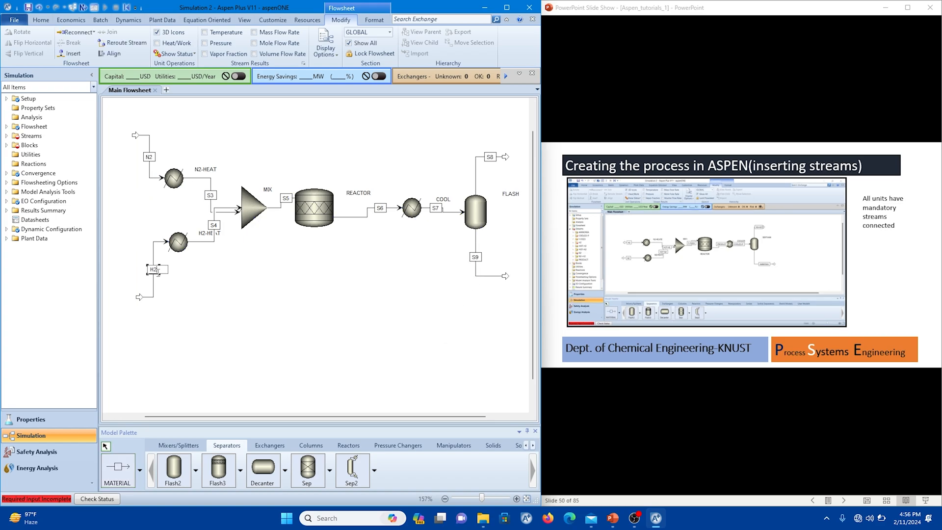
# Rename the feed streams N2 and H2, the heater outlets HOT-N2 and HOT-H2, and the mixer outlet MIXX.
pyautogui.press('Return')
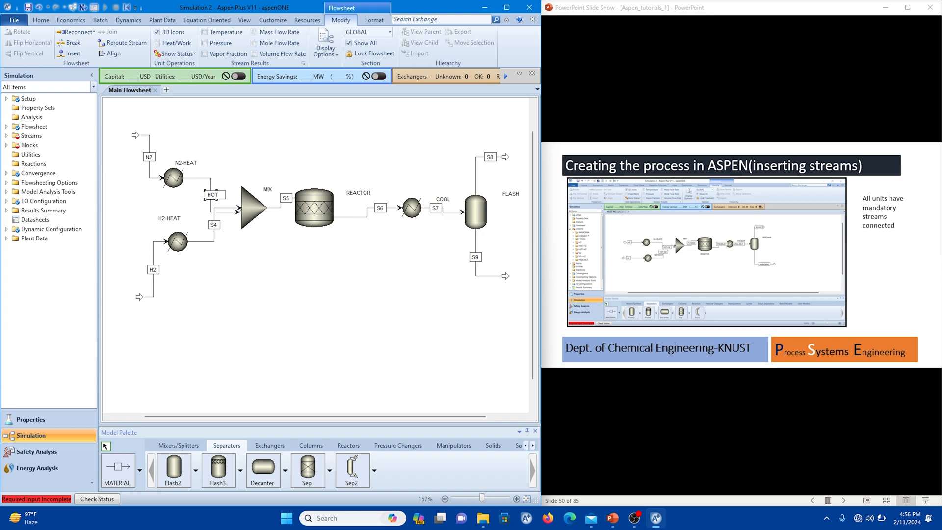
pyautogui.write('-N2')
pyautogui.press('Return')
pyautogui.write('HOT')
pyautogui.write('-')
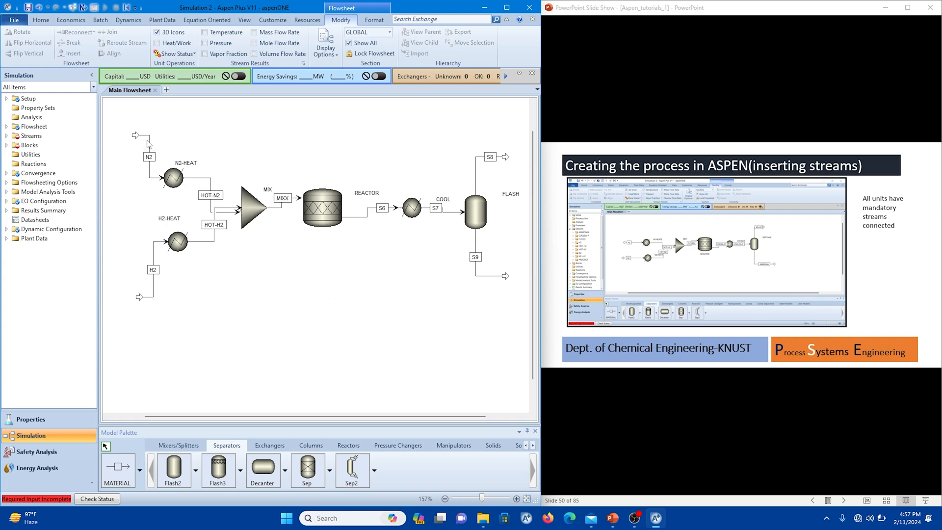
pyautogui.click(482, 156)
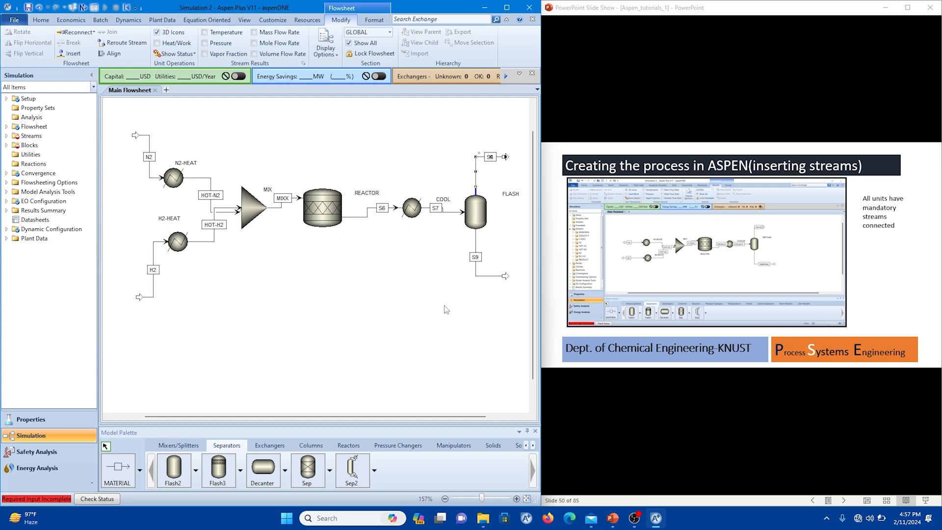
pyautogui.press('Delete')
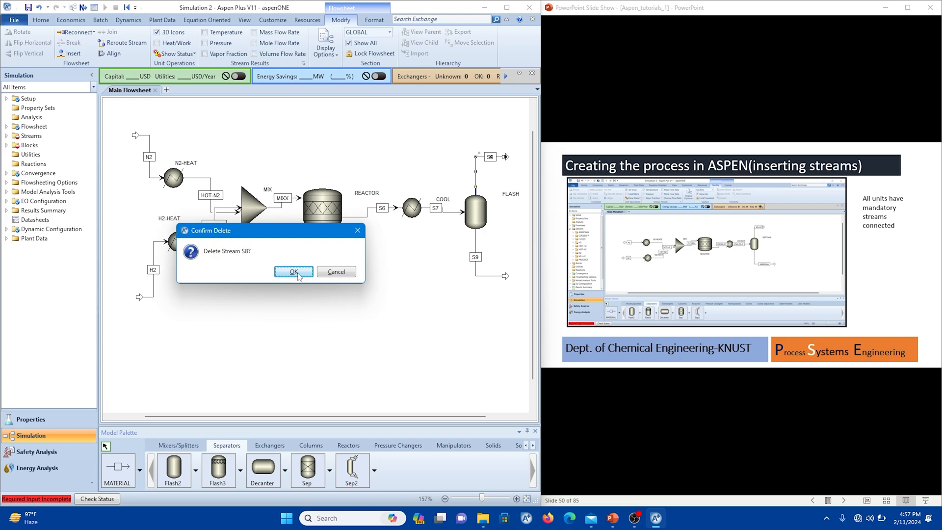
pyautogui.click(320, 272)
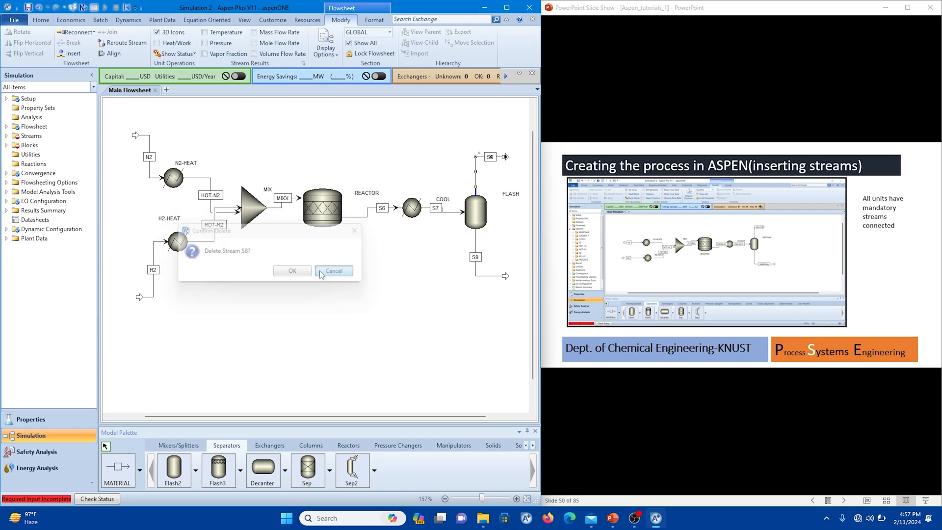
# Rename the flash's vapor outlet stream as VAPOR.
pyautogui.click(489, 158)
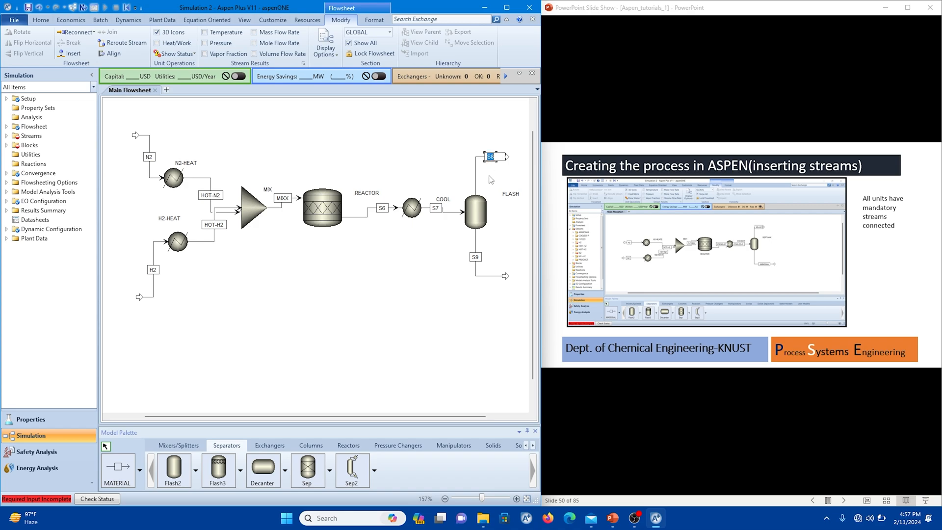
pyautogui.write('VAPOR')
pyautogui.press('Return')
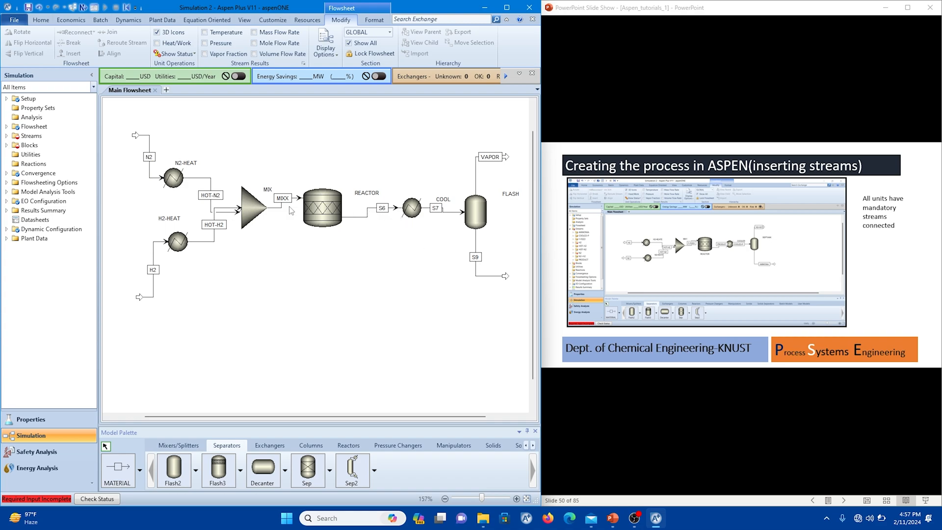
# Shift the reactor block slightly away from the mixer to make room for the MIXX stream label.
pyautogui.click(323, 192)
pyautogui.moveTo(324, 192)
pyautogui.mouseDown()
pyautogui.moveTo(330, 170)
pyautogui.moveTo(330, 205)
pyautogui.mouseUp()
pyautogui.click(324, 265)
pyautogui.click(315, 248)
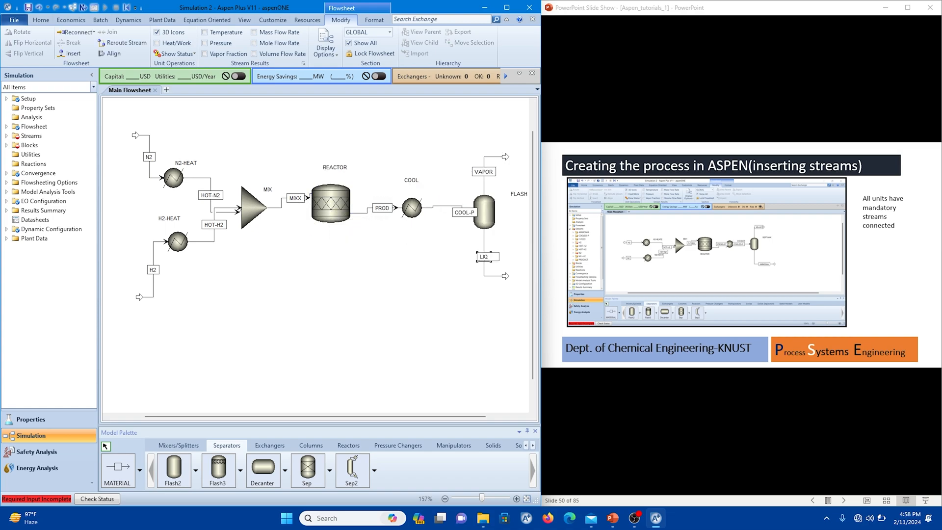
# Rename the reactor outlet stream PROD, the cooler outlet COOL-P and the flash's liquid outlet LIQ.
pyautogui.write('AMM')
pyautogui.press('BackSpace')
pyautogui.press('BackSpace')
pyautogui.press('BackSpace')
pyautogui.click(432, 291)
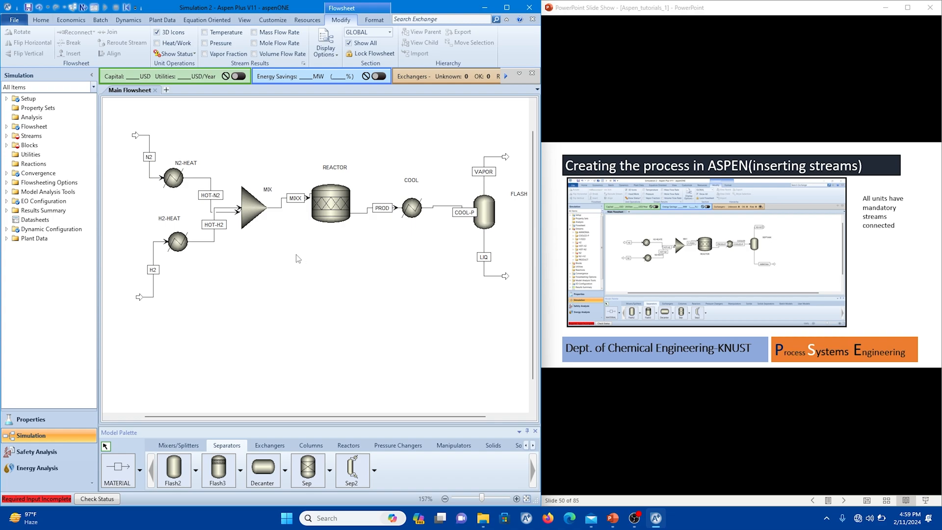
# Move the COOL-P stream label away from the flash block so that it sits clear of it.
pyautogui.moveTo(343, 417); pyautogui.dragTo(343, 418)
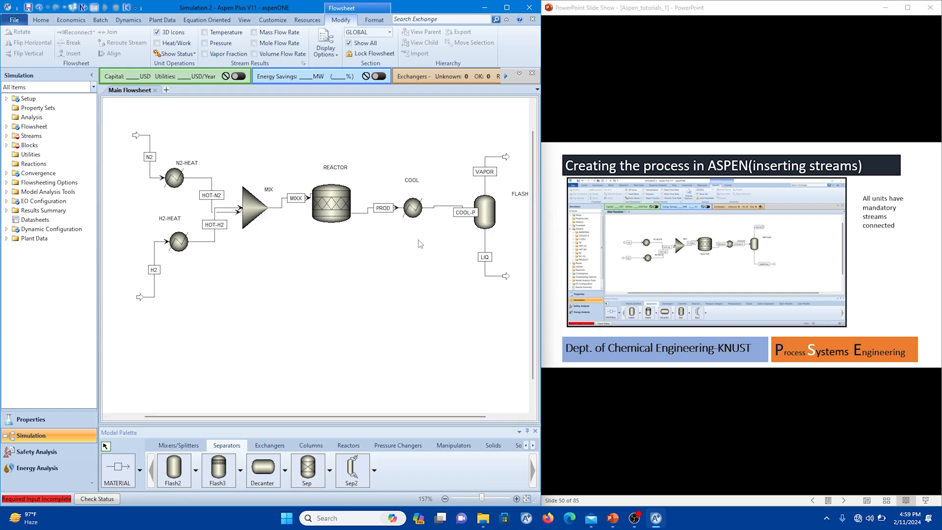
pyautogui.moveTo(461, 214); pyautogui.dragTo(451, 212)
pyautogui.click(417, 264)
# Open the N2 feed stream's input form at its temperature specification.
pyautogui.click(681, 258)
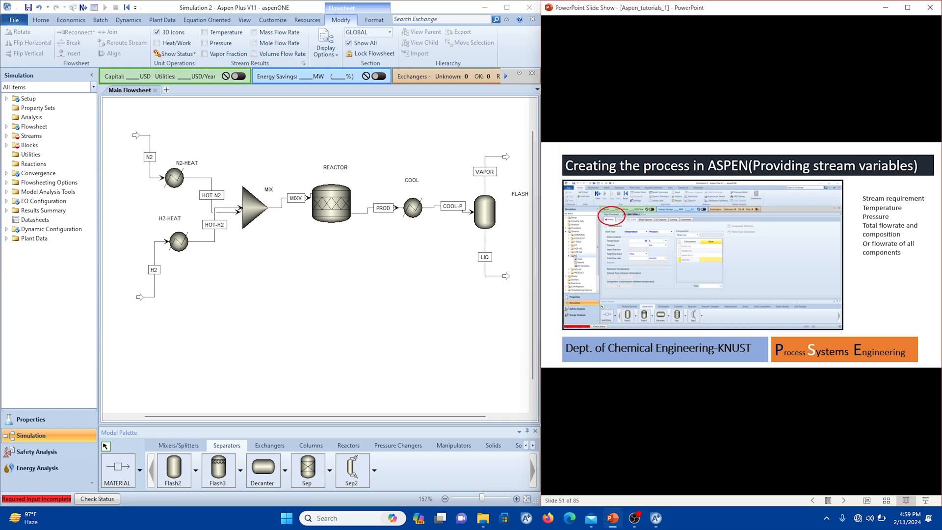
pyautogui.click(148, 141)
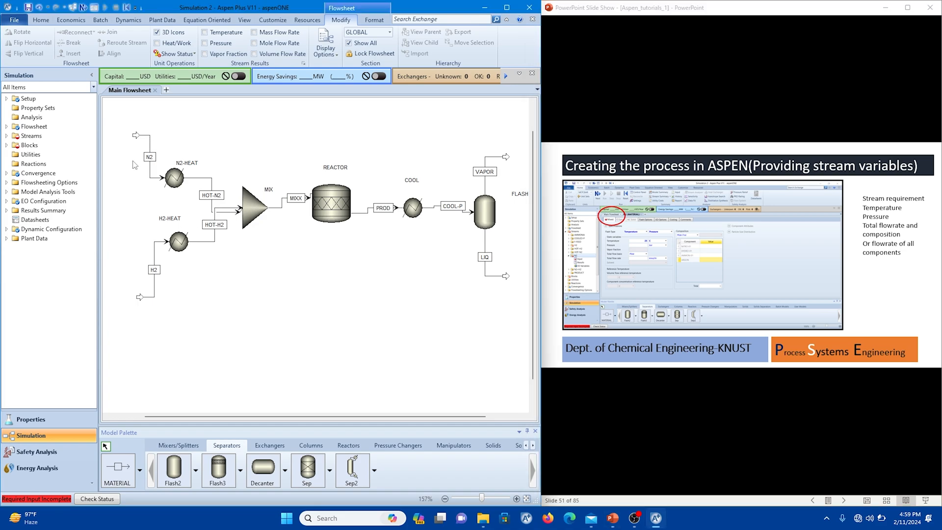
pyautogui.click(149, 140)
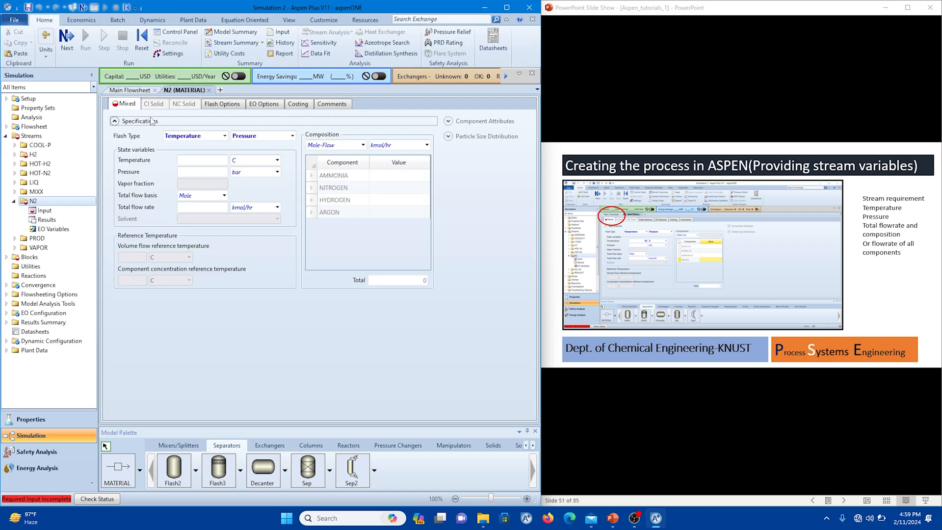
pyautogui.click(212, 160)
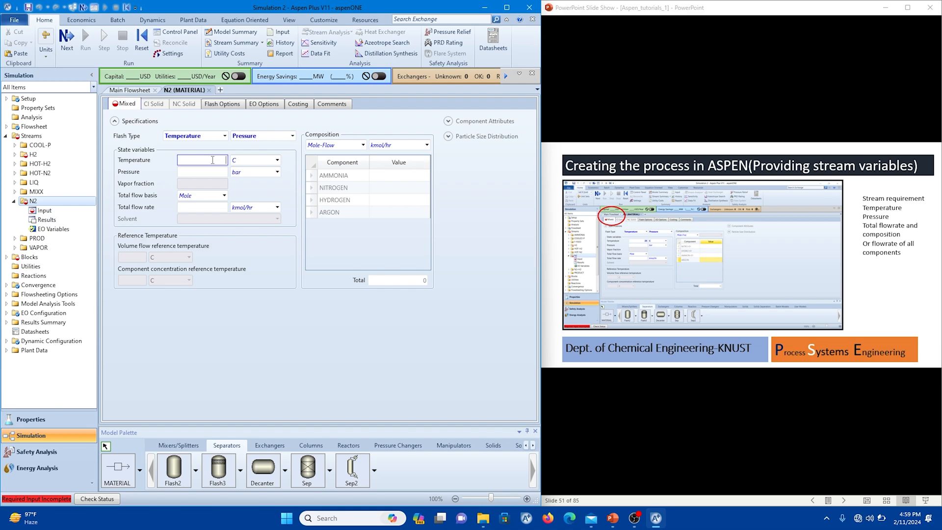
# Switch to the PowerPoint slide show and go back to the process description to examine the feed conditions.
pyautogui.click(557, 198)
pyautogui.press('Left')
pyautogui.press('Left')
pyautogui.press('Left')
pyautogui.press('Left')
pyautogui.press('Left')
pyautogui.press('Left')
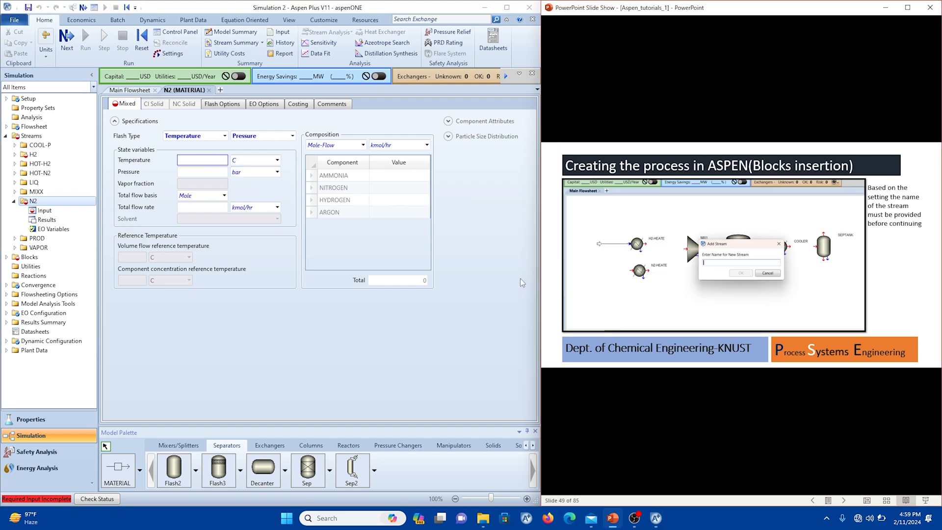
pyautogui.press('Left')
pyautogui.press('Left')
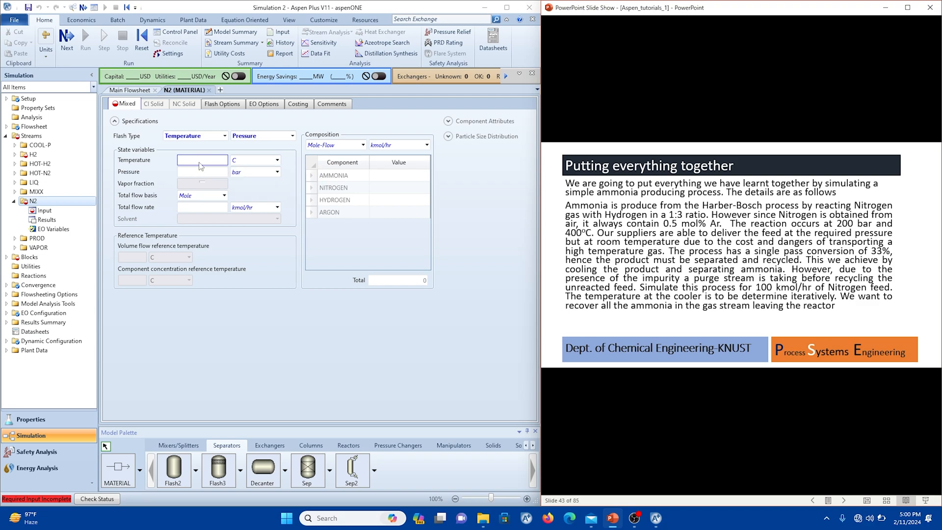
pyautogui.press('Right')
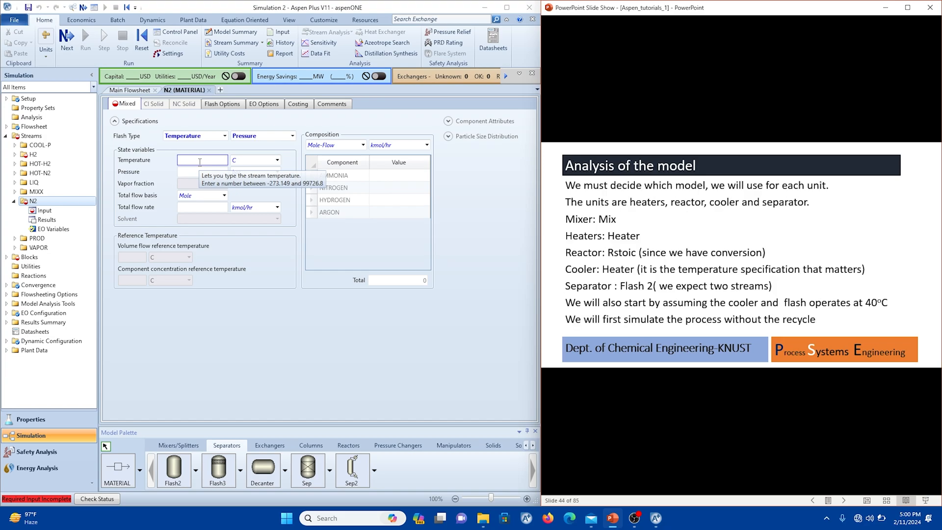
pyautogui.press('Left')
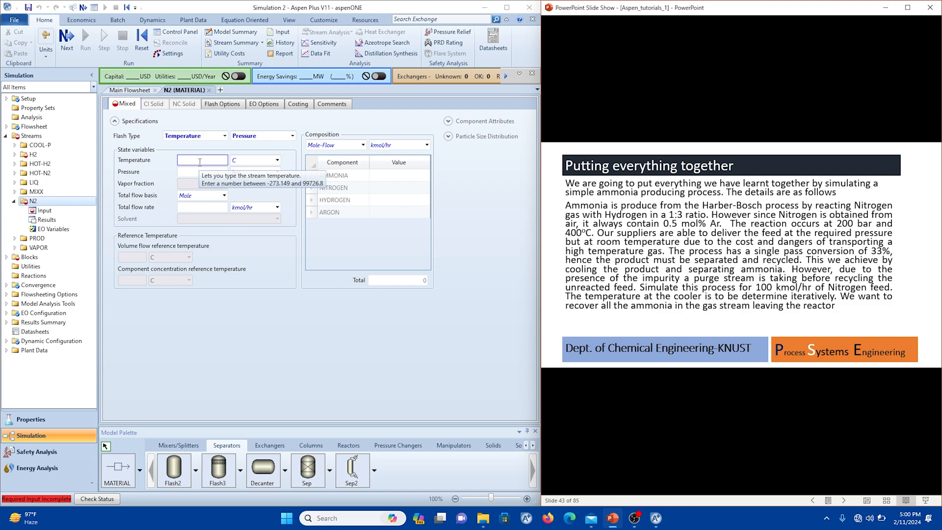
# Set the N2 stream's temperature to 25 C, pressure to 200 bar and total flow rate to 100 kmol/hr.
pyautogui.click(199, 161)
pyautogui.write('25')
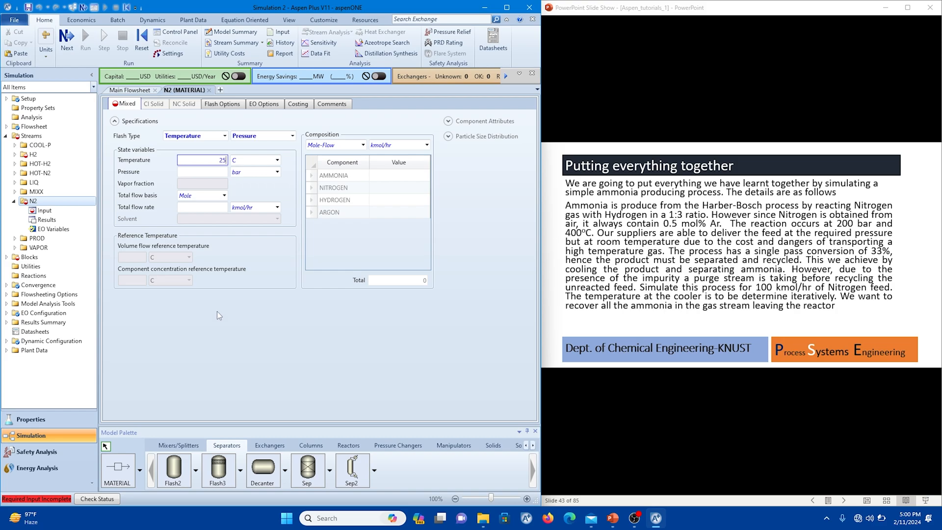
pyautogui.click(180, 172)
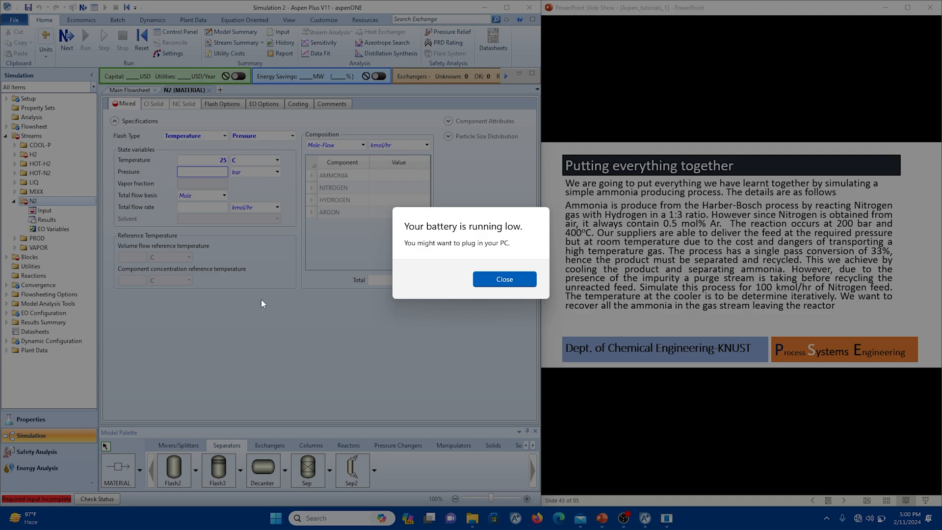
pyautogui.click(496, 283)
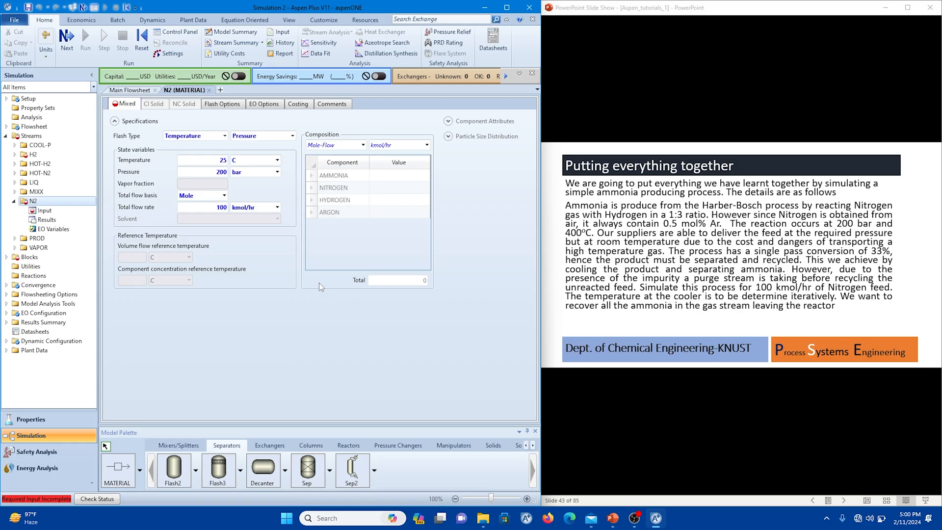
# Switch the N2 stream's composition basis to Mole-Frac and set nitrogen to 1.
pyautogui.click(362, 145)
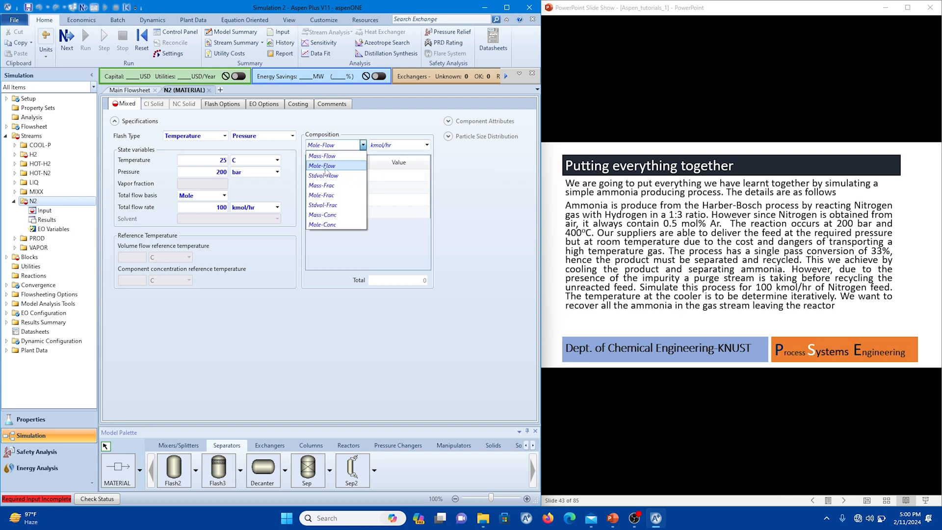
pyautogui.click(330, 195)
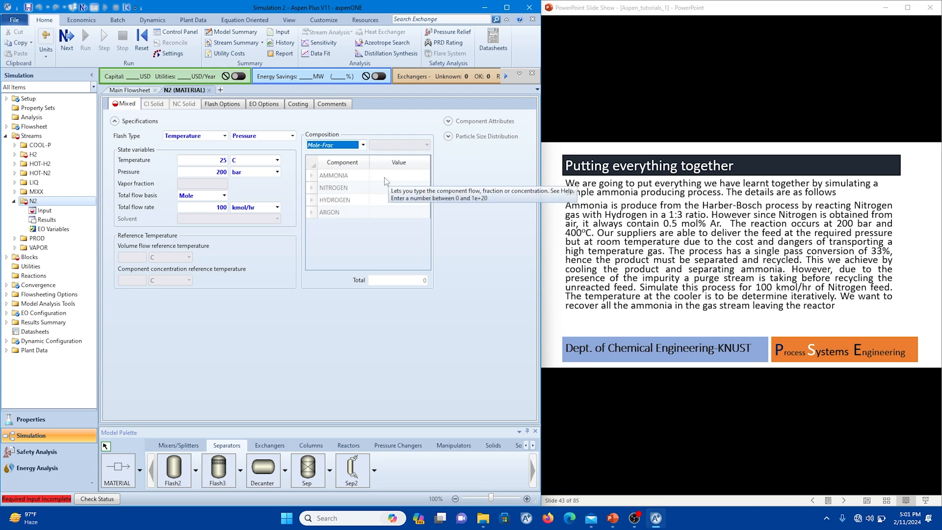
pyautogui.click(391, 188)
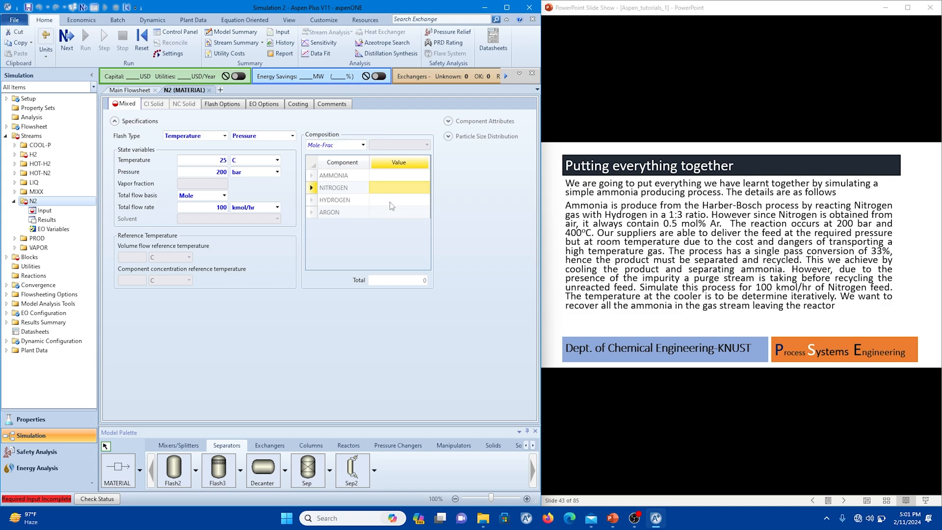
pyautogui.write('1')
pyautogui.click(328, 235)
# Specify the H2 feed stream at 25 C, 200 bar and 300 kmol/hr total flow, with a hydrogen mole flow of 300 kmol/hr.
pyautogui.click(138, 91)
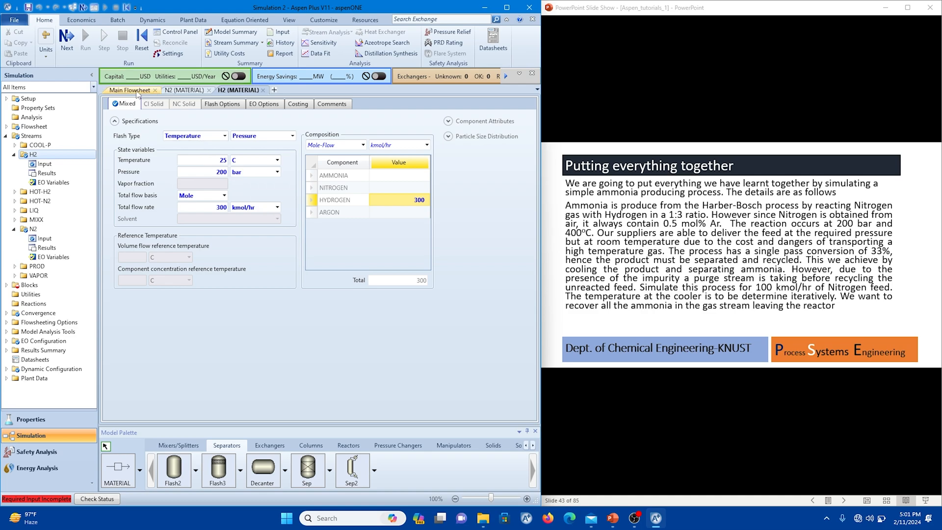
pyautogui.click(131, 90)
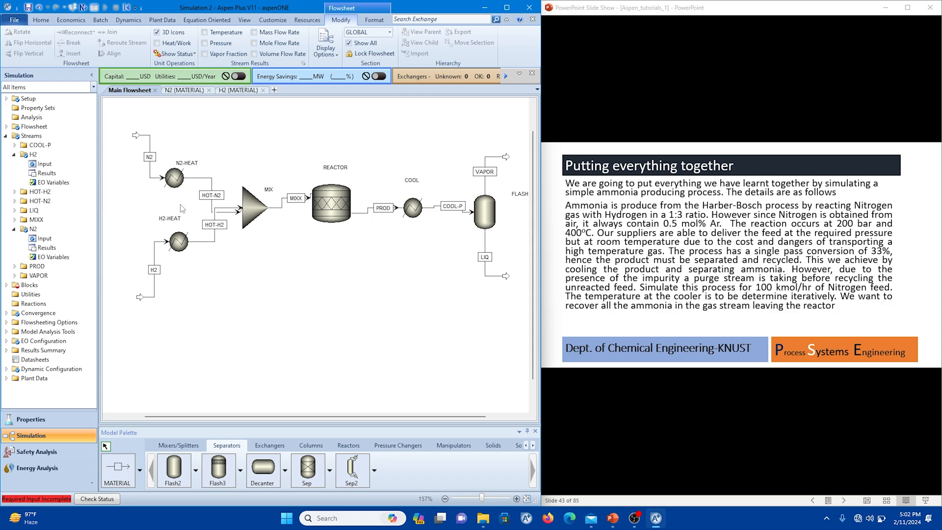
# Specify the N2-HEAT heater with an outlet temperature of 400 C and a pressure of 200 bar.
pyautogui.click(173, 180)
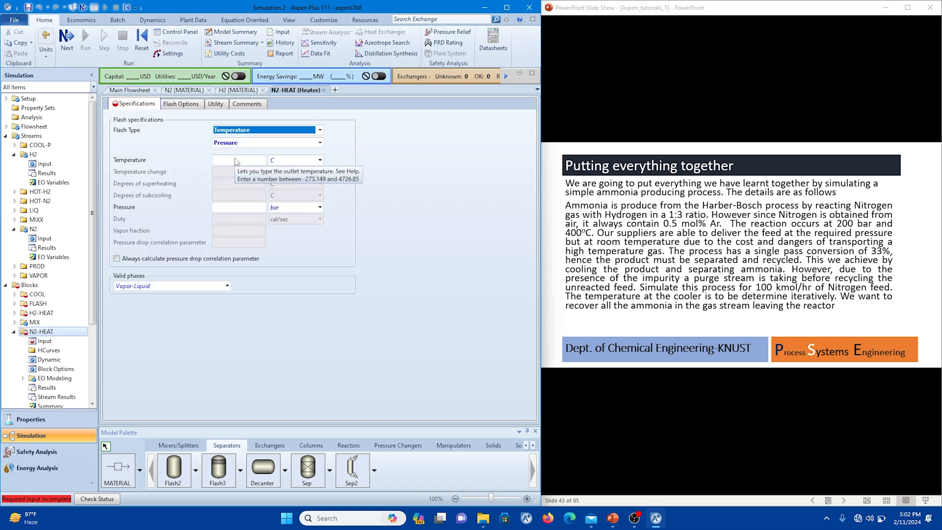
pyautogui.click(235, 159)
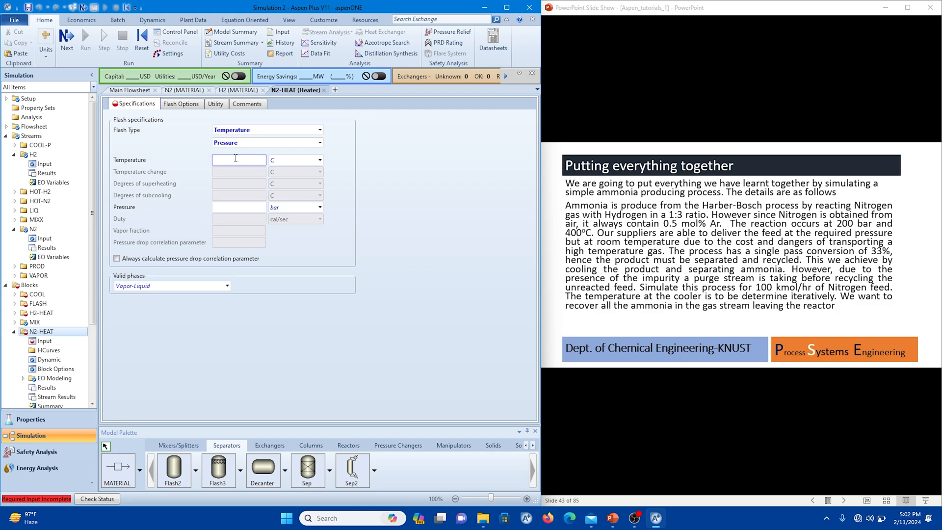
pyautogui.write('400')
pyautogui.click(232, 206)
pyautogui.write('200')
pyautogui.click(305, 260)
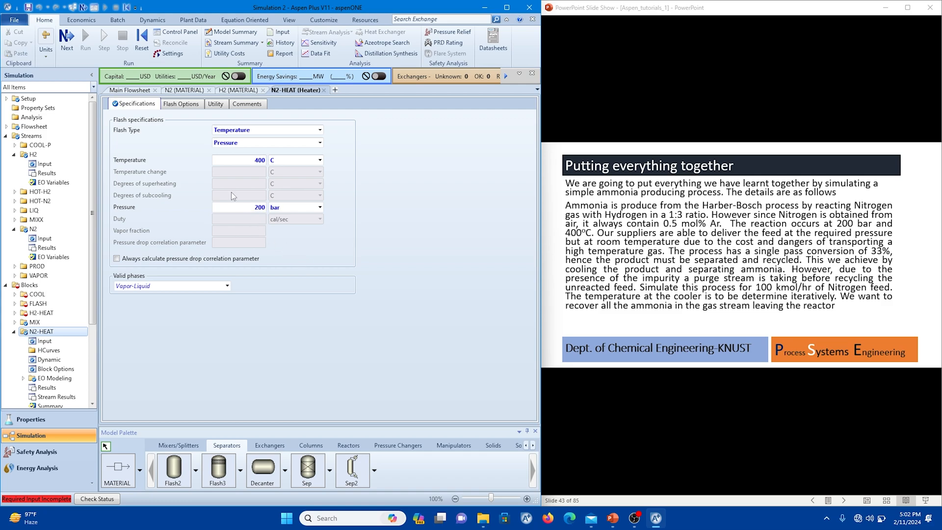
# Specify the H2-HEAT heater with an outlet temperature of 400 C and a pressure of 200 bar.
pyautogui.click(133, 91)
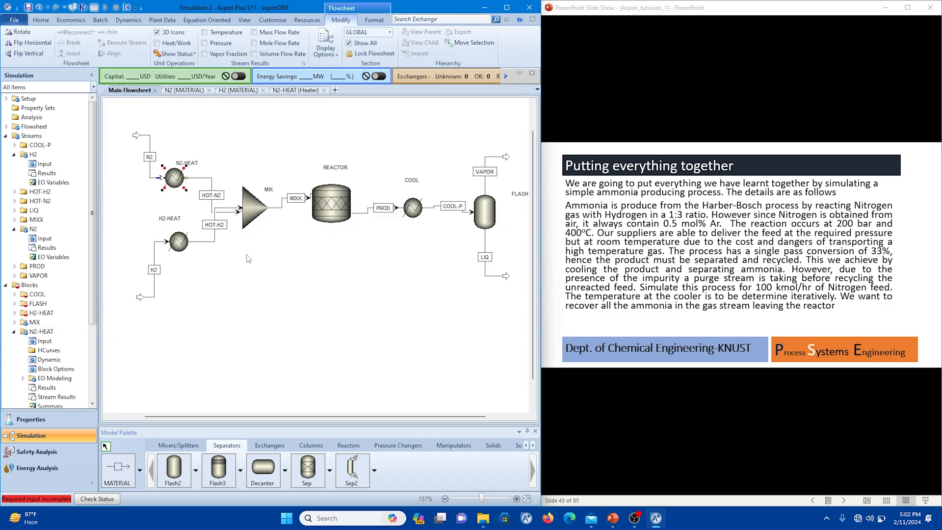
pyautogui.click(177, 243)
pyautogui.doubleClick(178, 243)
pyautogui.click(224, 160)
pyautogui.write('4')
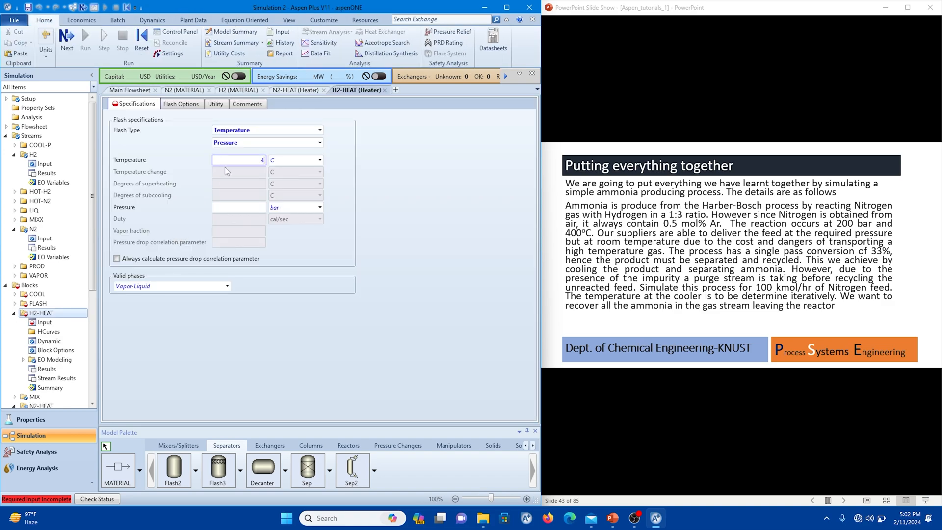
pyautogui.write('00')
pyautogui.click(237, 206)
pyautogui.write('200')
pyautogui.press('Return')
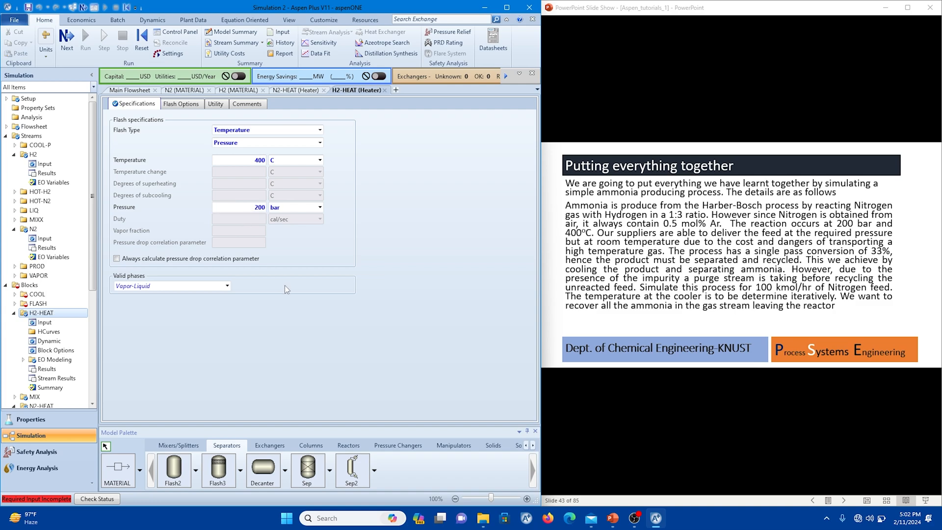
# Set the MIX block's pressure to 200 bar, leaving the temperature estimate empty.
pyautogui.click(120, 91)
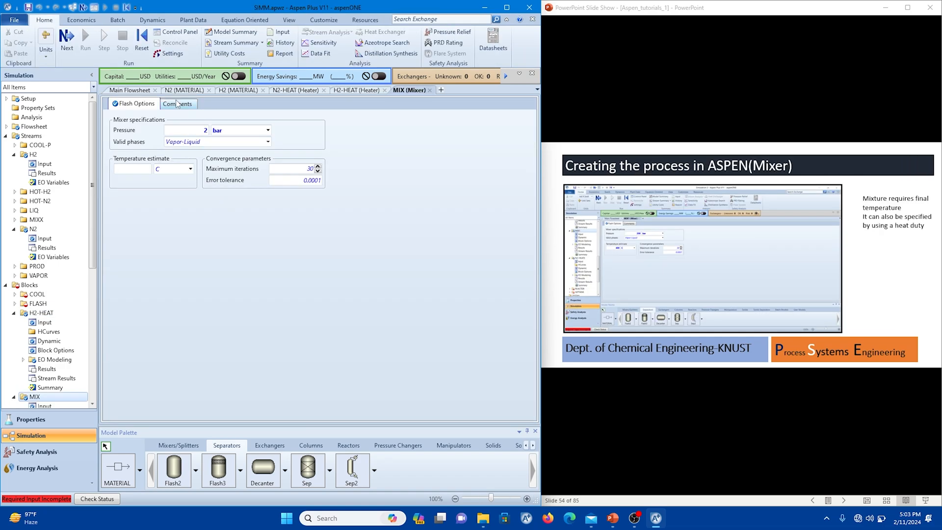
pyautogui.click(195, 131)
pyautogui.write('00')
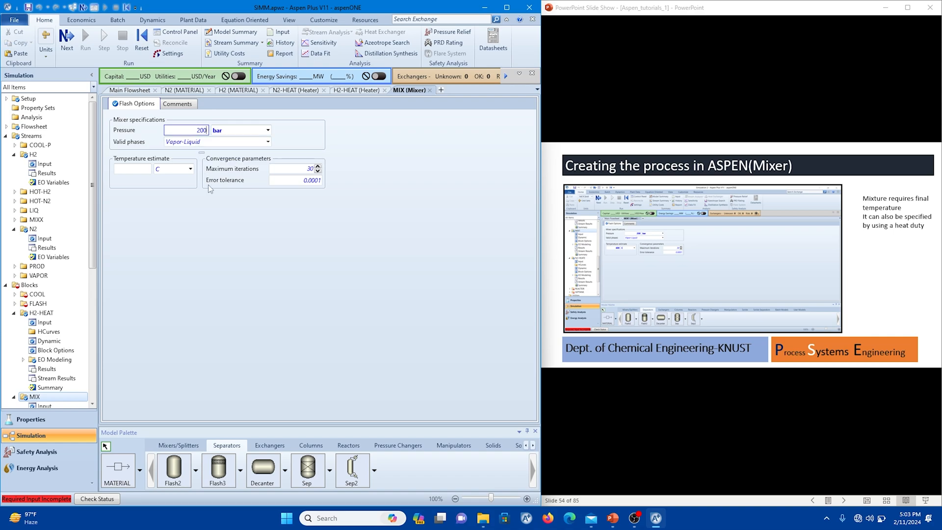
pyautogui.click(212, 214)
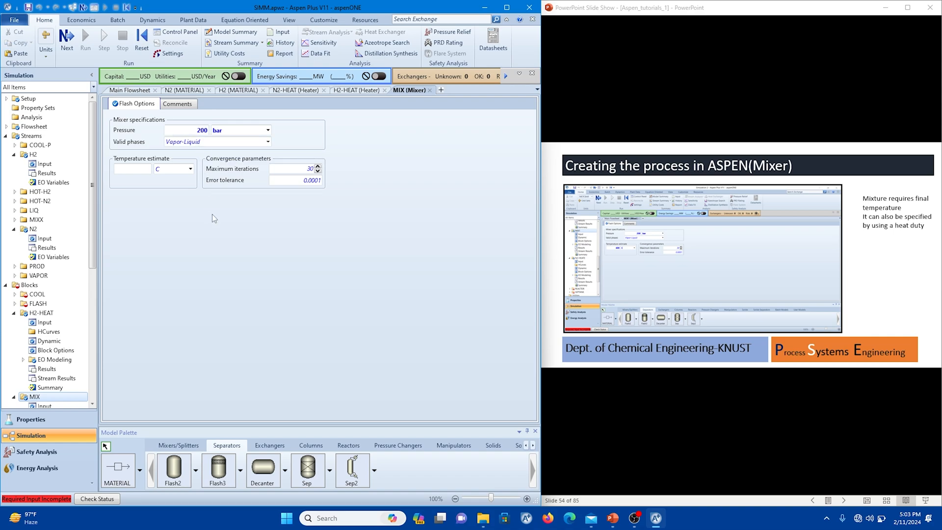
pyautogui.click(139, 168)
# Set the REACTOR block's operating conditions to 400 C and 200 bar.
pyautogui.click(129, 90)
pyautogui.click(269, 272)
pyautogui.click(333, 205)
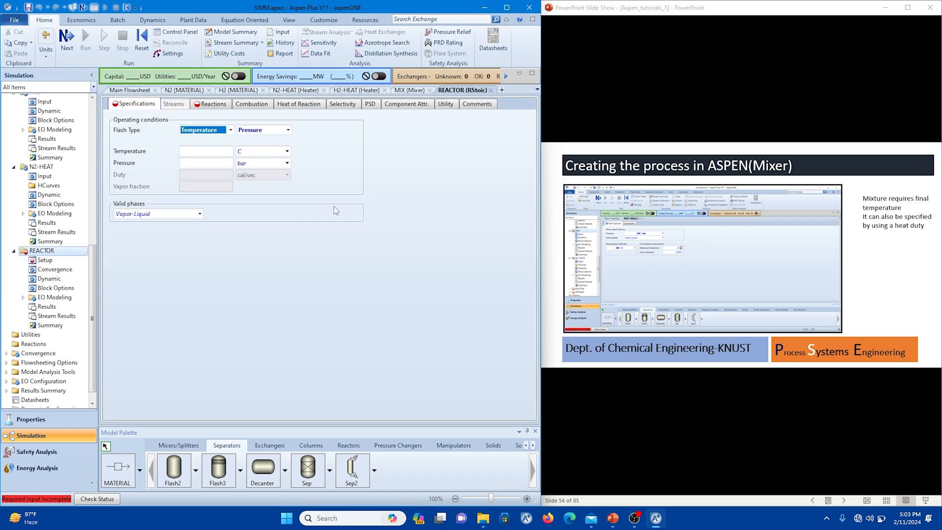
pyautogui.click(200, 154)
pyautogui.write('400')
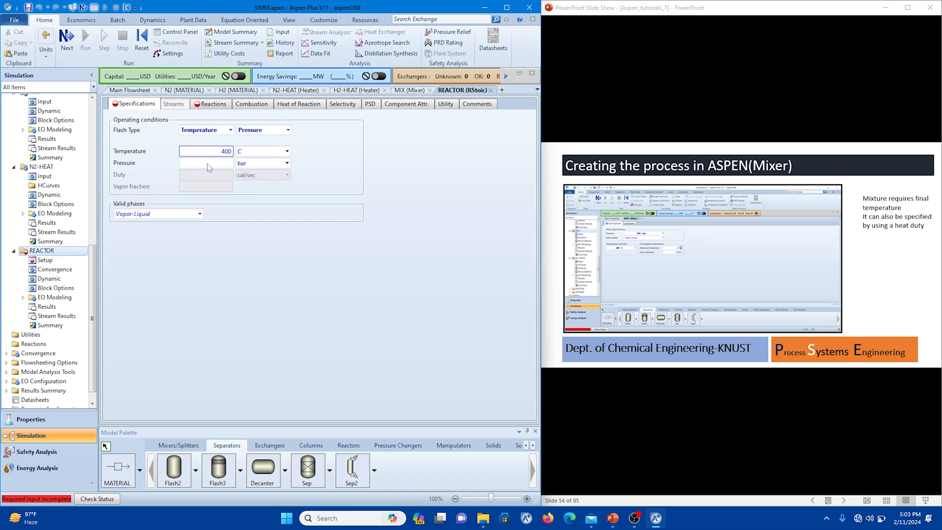
pyautogui.click(208, 163)
pyautogui.write('200')
pyautogui.click(243, 214)
# Create a new reaction in the REACTOR block with NITROGEN and HYDROGEN as reactants and AMMONIA as product.
pyautogui.click(205, 106)
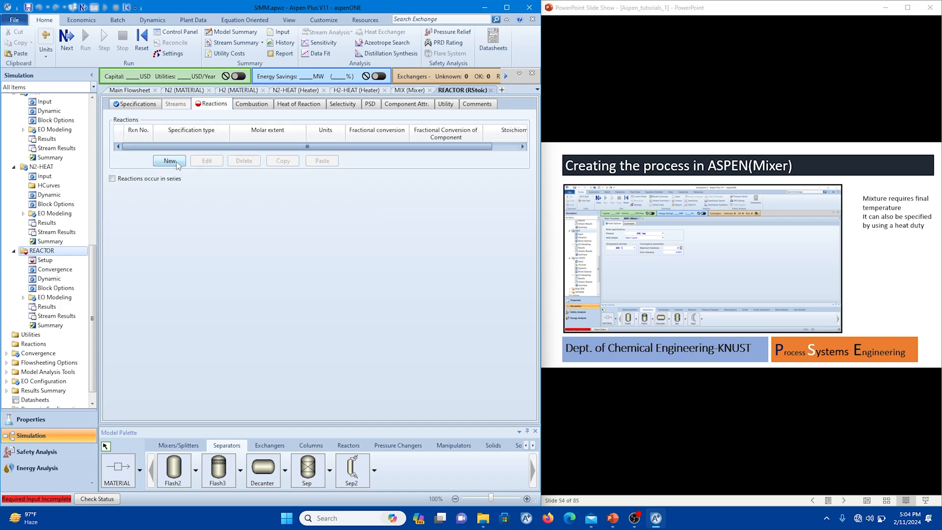
pyautogui.click(169, 161)
pyautogui.click(179, 219)
pyautogui.click(182, 219)
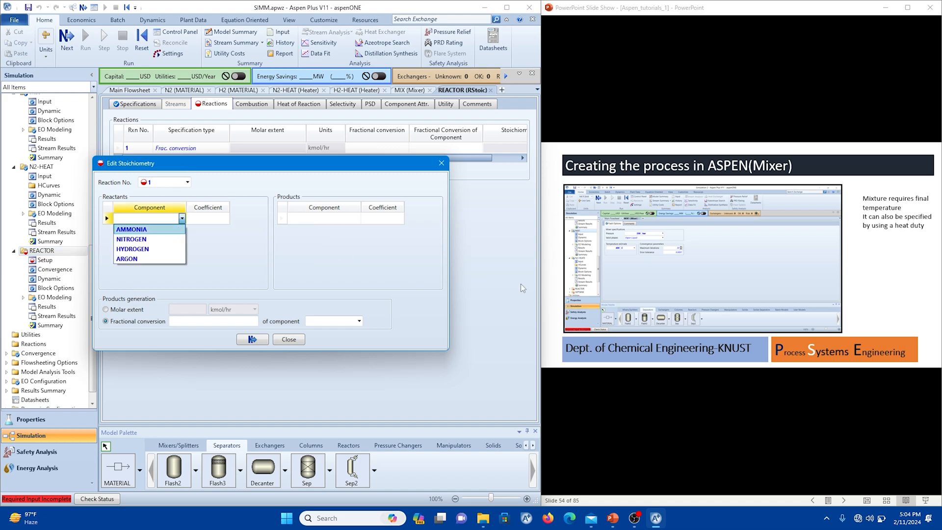
pyautogui.click(167, 240)
pyautogui.click(182, 230)
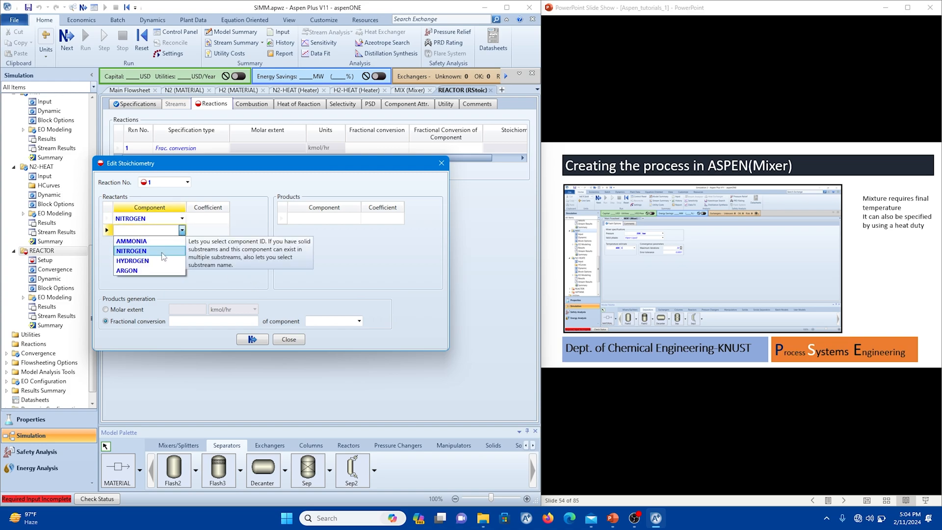
pyautogui.click(132, 261)
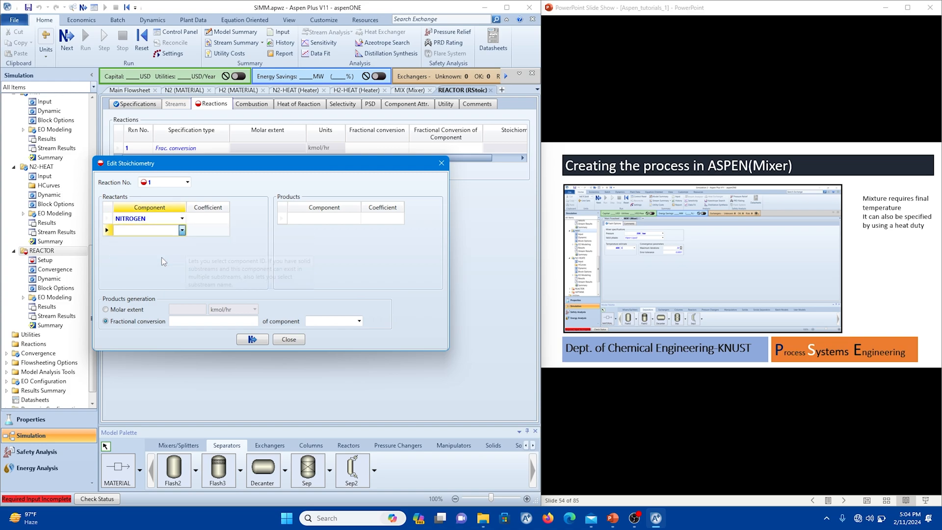
pyautogui.click(357, 219)
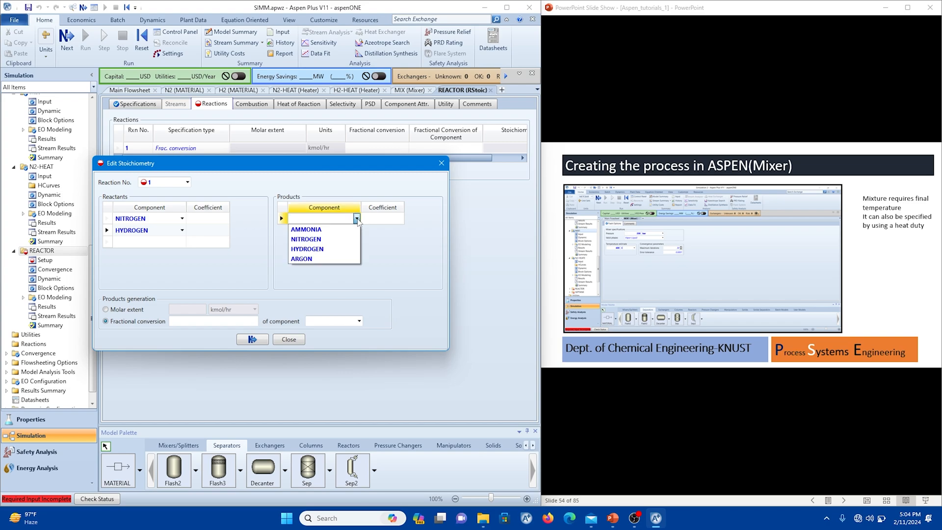
pyautogui.click(334, 232)
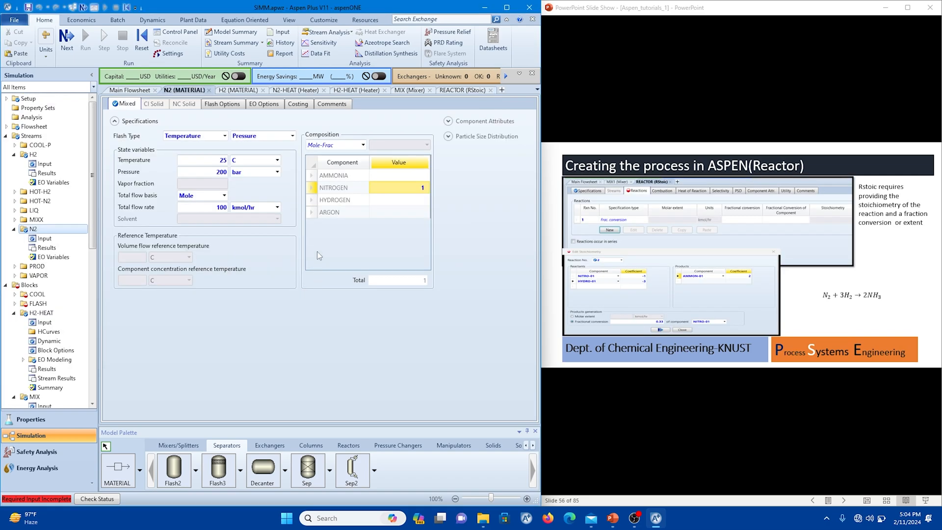
# Adjust the N2 feed stream's composition to include argon at a mole fraction of 0.005, with nitrogen as the balance.
pyautogui.click(415, 186)
pyautogui.write('0.995')
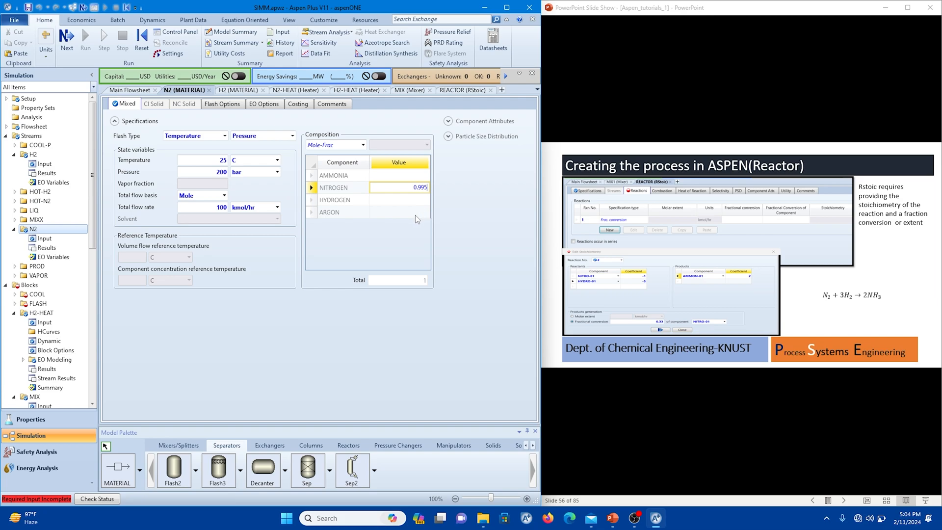
pyautogui.click(415, 214)
pyautogui.write('0.005')
pyautogui.press('Return')
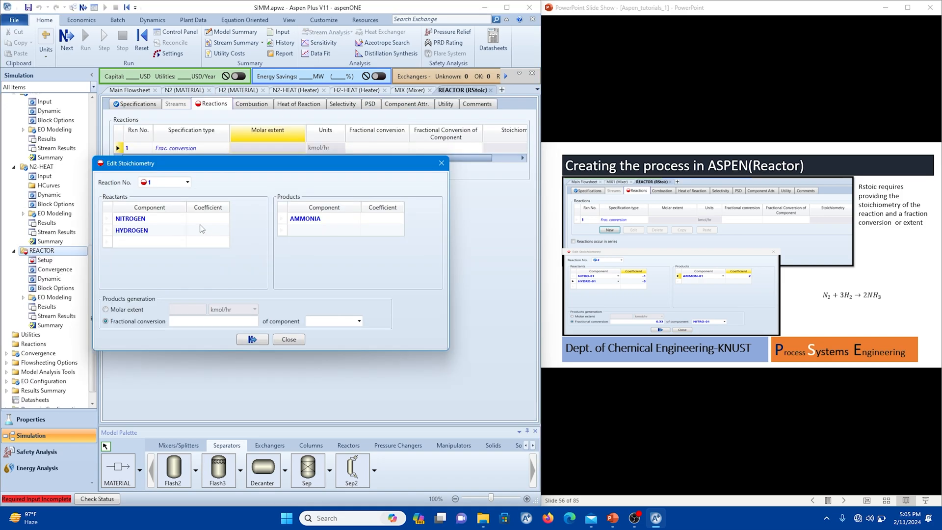
# Set the reactor reaction's stoichiometric coefficients to -1 for NITROGEN, -3 for HYDROGEN and 2 for AMMONIA.
pyautogui.click(206, 221)
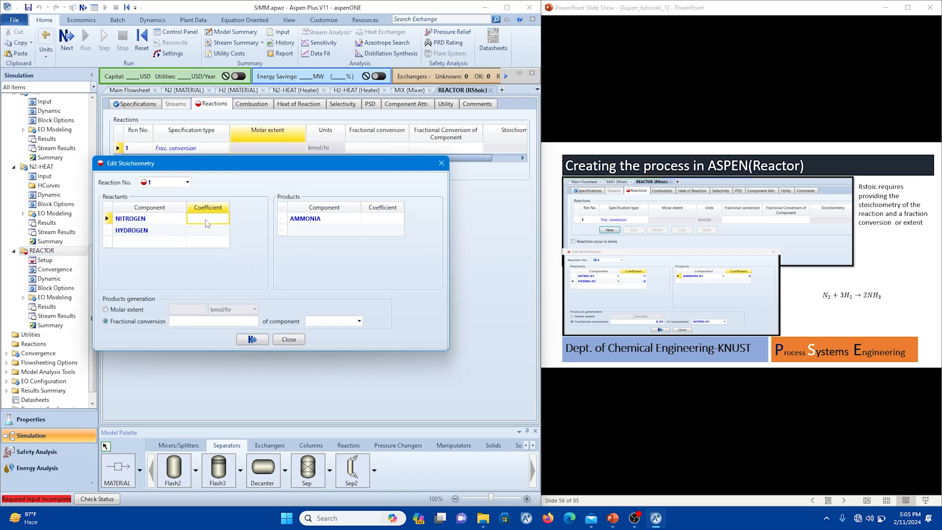
pyautogui.write('-1')
pyautogui.press('Return')
pyautogui.write('-')
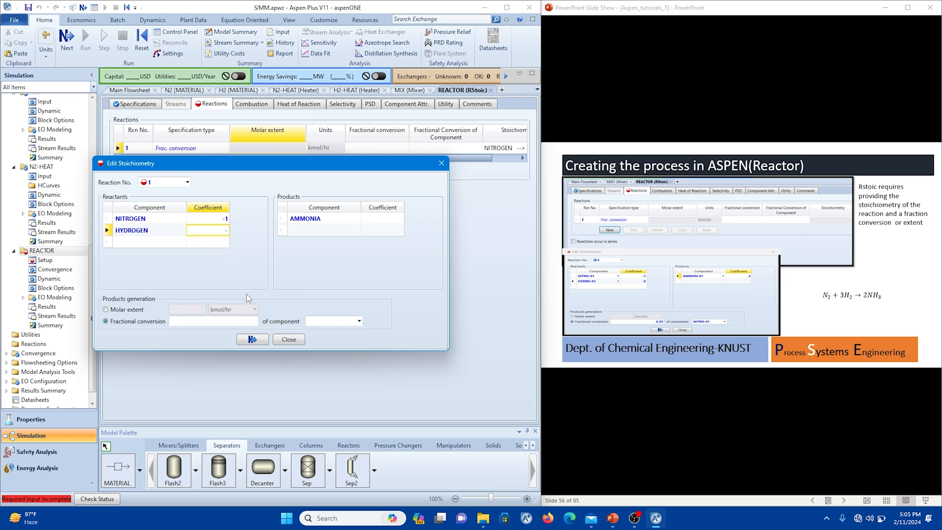
pyautogui.press('Return')
pyautogui.click(383, 219)
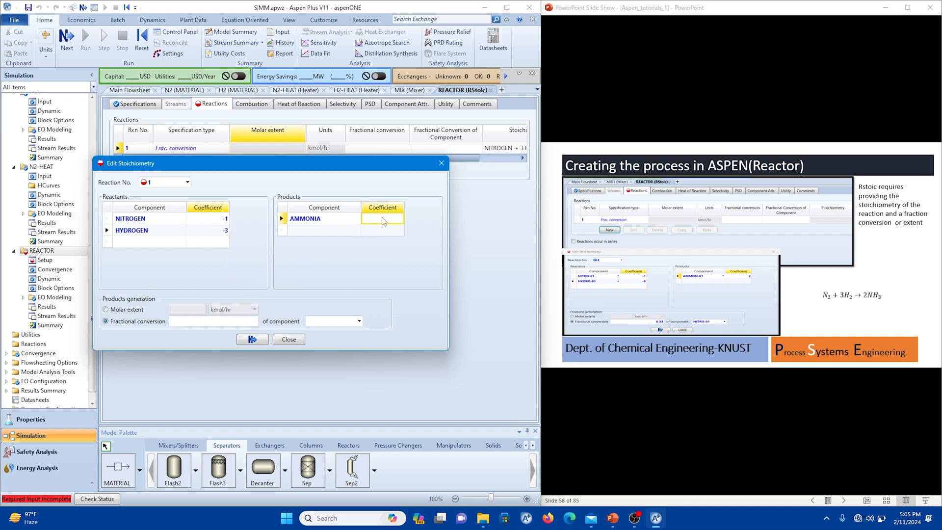
pyautogui.write('2')
pyautogui.press('Return')
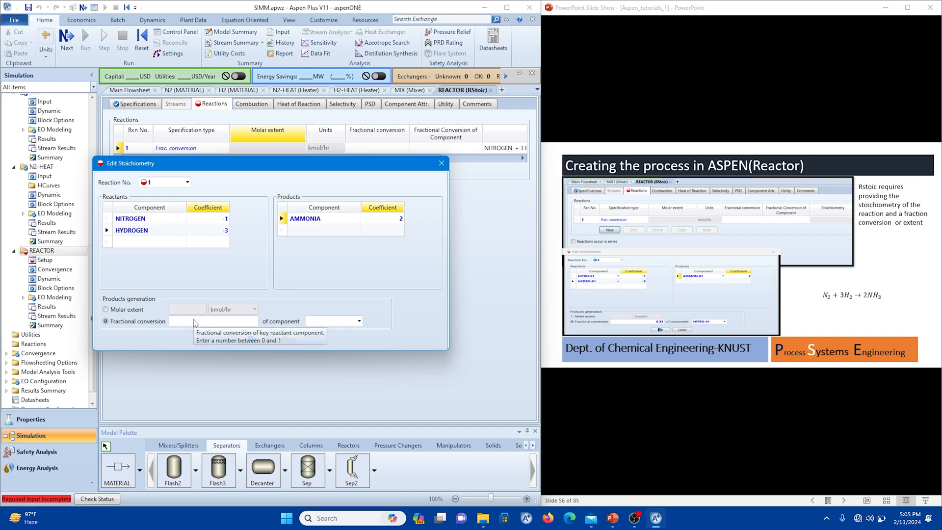
# Set the reaction's fractional conversion to 0.33 of component NITROGEN and finish the stoichiometry definition.
pyautogui.click(195, 321)
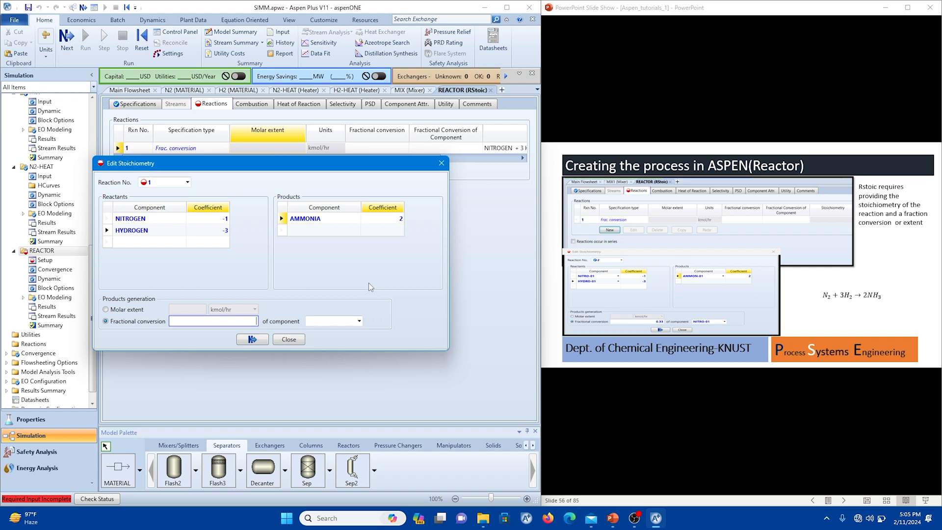
pyautogui.write('0.33')
pyautogui.click(359, 321)
pyautogui.click(338, 343)
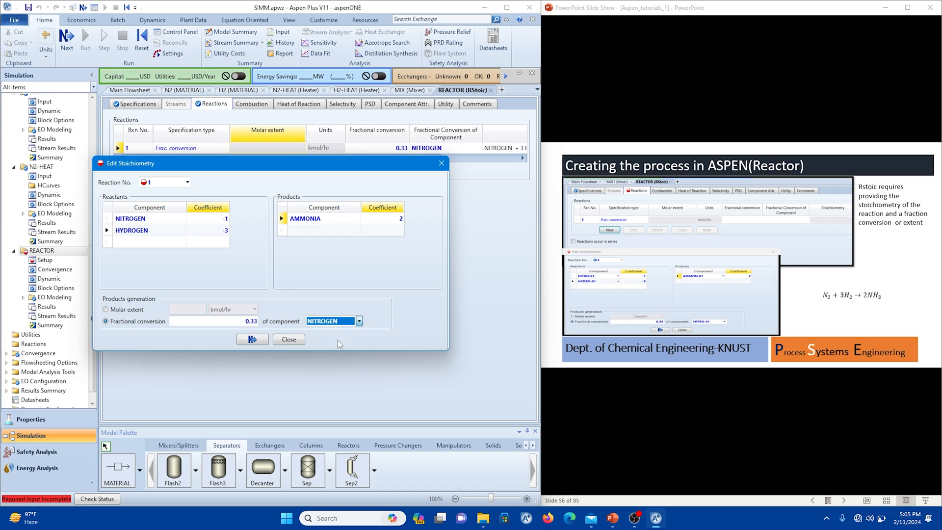
pyautogui.click(252, 338)
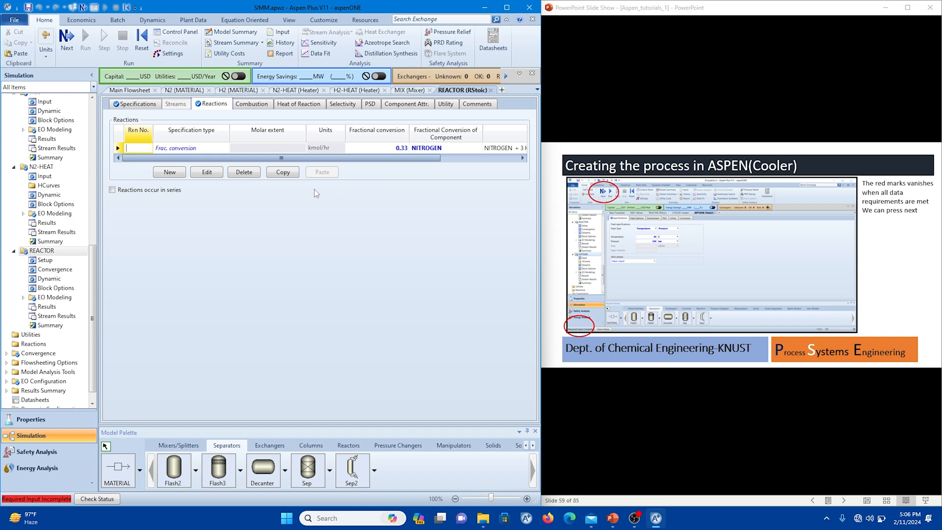
# Specify the COOL block's outlet temperature and pressure.
pyautogui.click(123, 91)
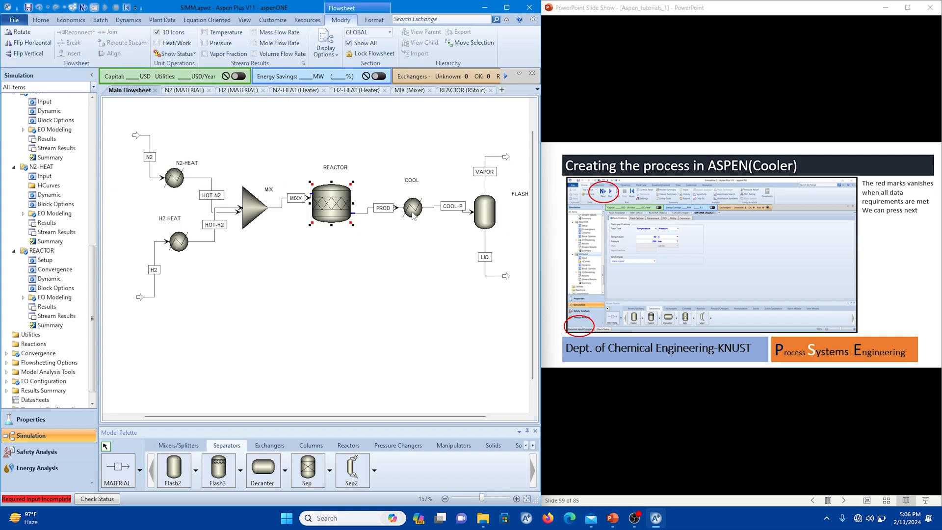
pyautogui.doubleClick(412, 210)
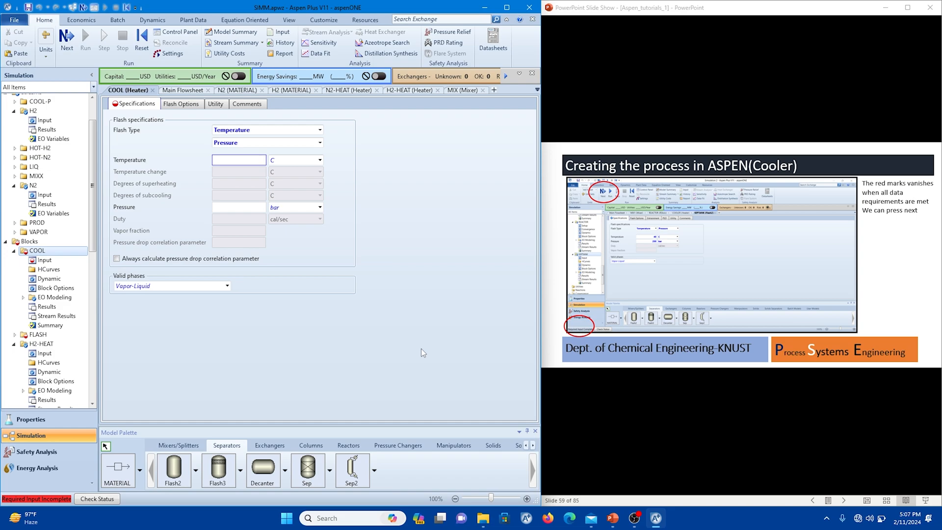
pyautogui.click(249, 210)
pyautogui.press('Return')
# Specify the FLASH block at a temperature of 40 C and a pressure of 200 bar.
pyautogui.click(184, 91)
pyautogui.doubleClick(483, 216)
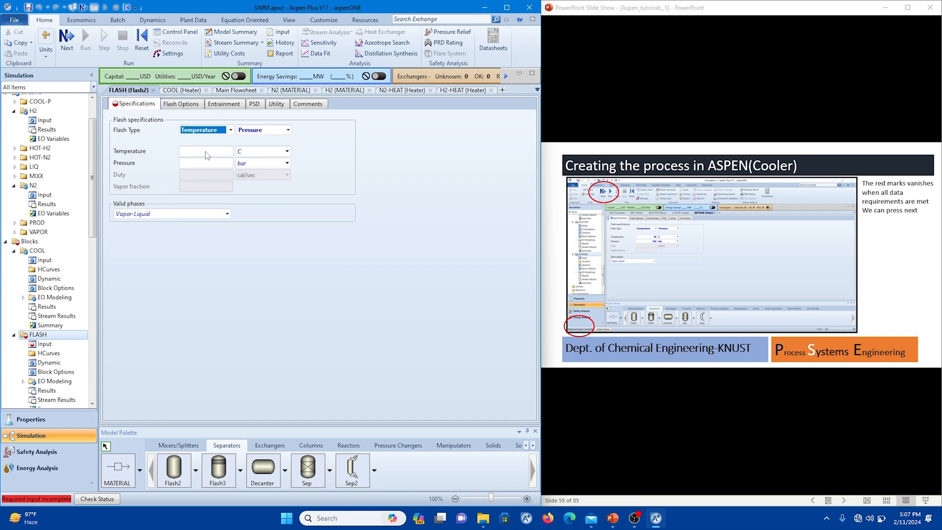
pyautogui.click(206, 151)
pyautogui.write('40')
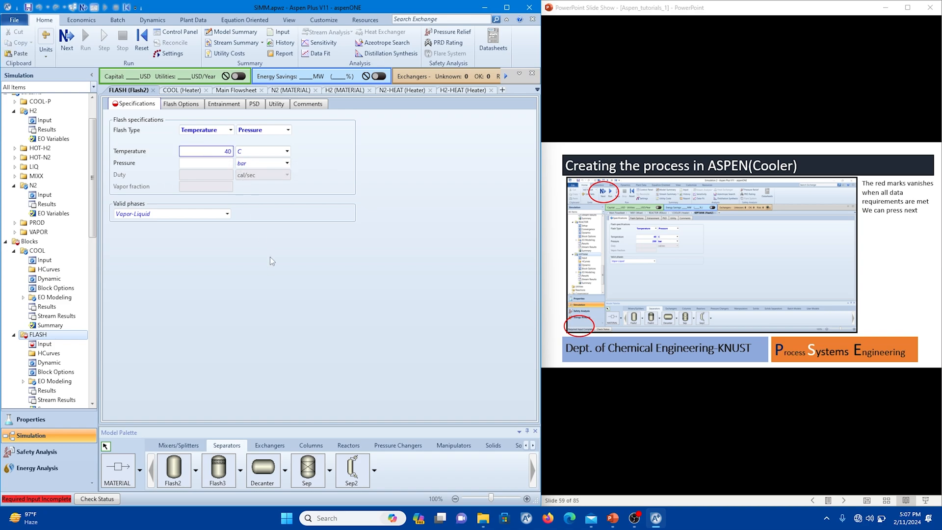
pyautogui.click(209, 162)
pyautogui.click(287, 242)
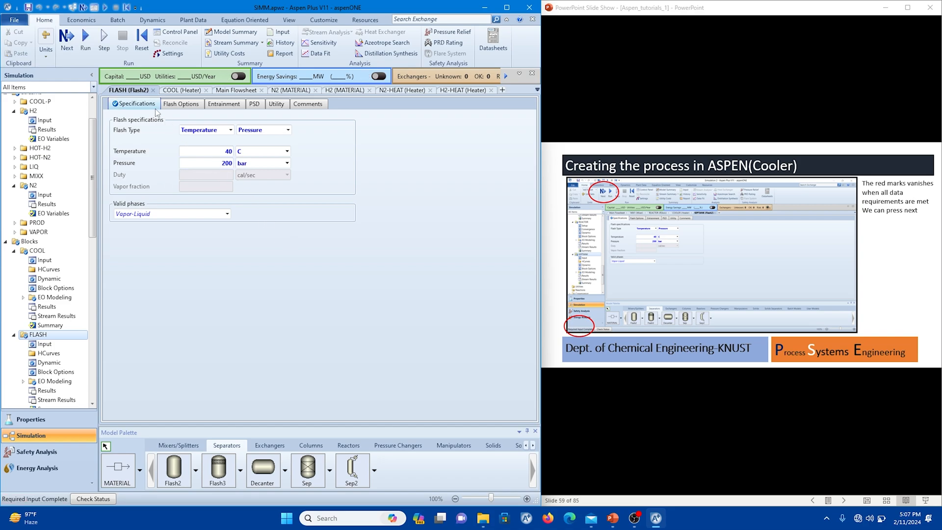
# Return to the main flowsheet and run the simulation with all required input complete.
pyautogui.click(235, 91)
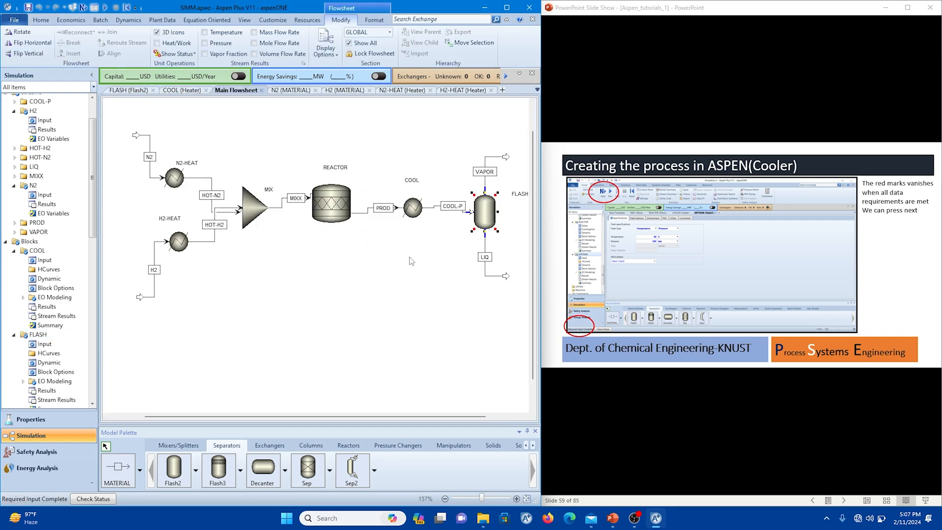
pyautogui.click(575, 387)
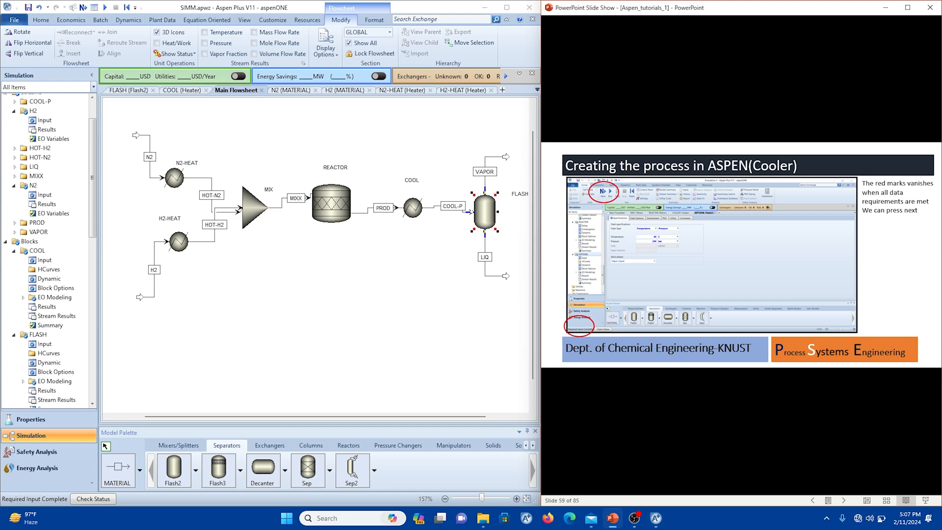
pyautogui.press('Right')
pyautogui.click(265, 337)
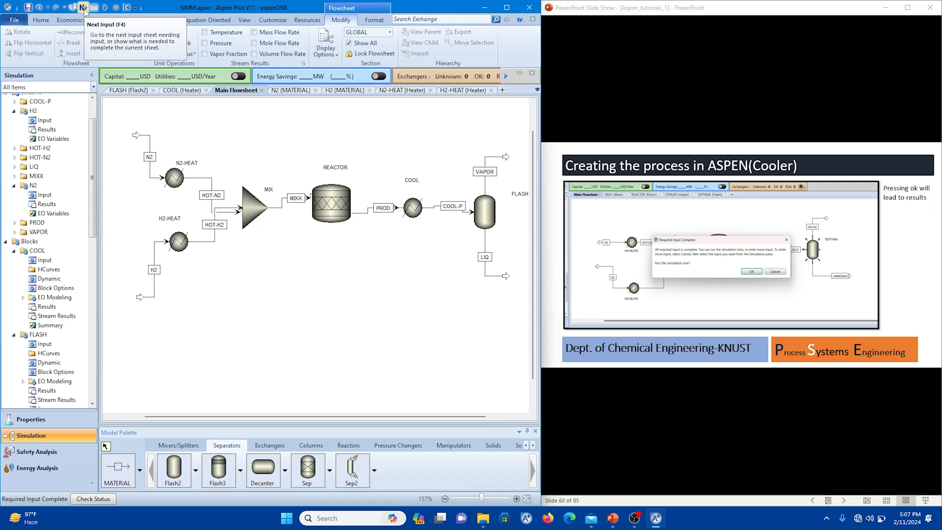
pyautogui.click(84, 8)
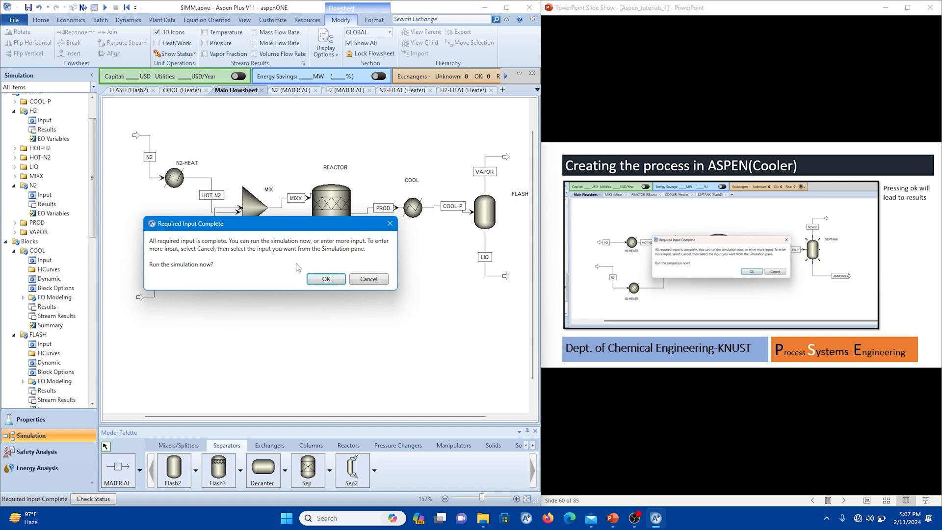
pyautogui.click(319, 279)
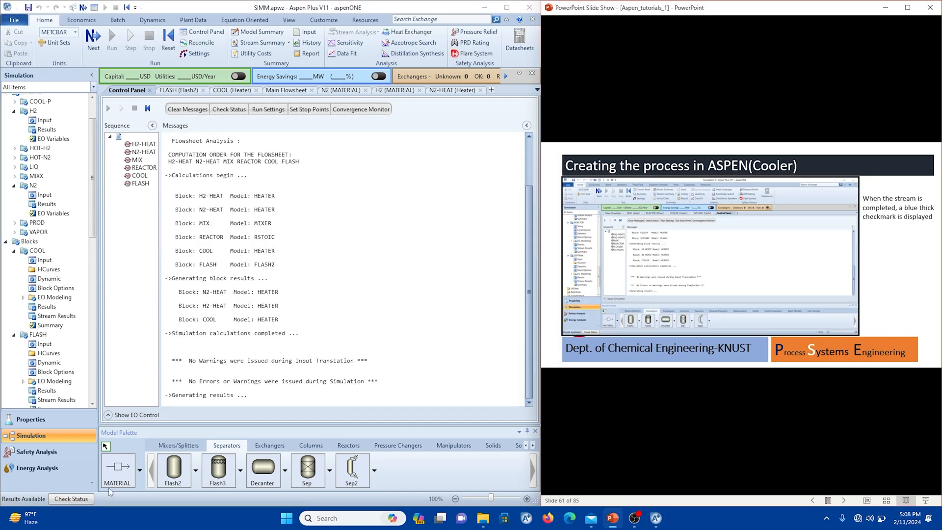
# Open the REACTOR block's results from the flowsheet and display its heat duty in kW.
pyautogui.click(288, 91)
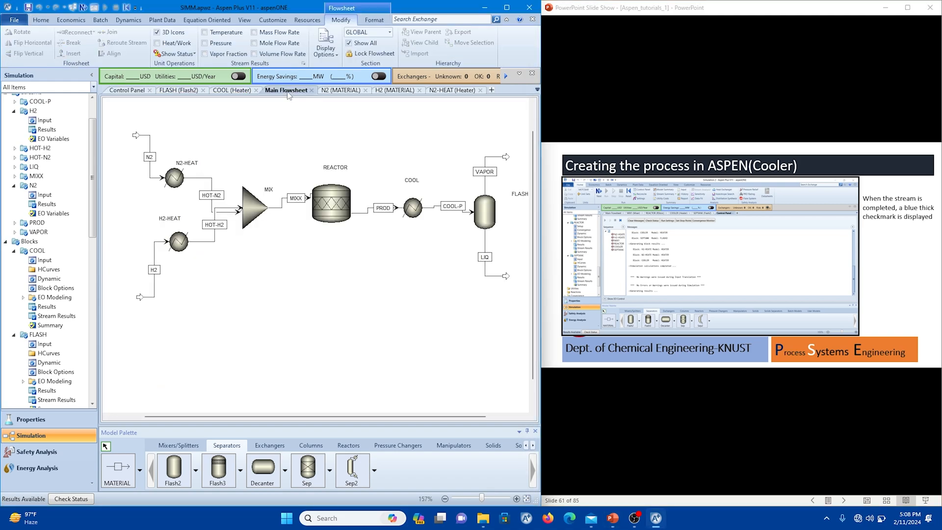
pyautogui.moveTo(309, 415); pyautogui.dragTo(342, 414)
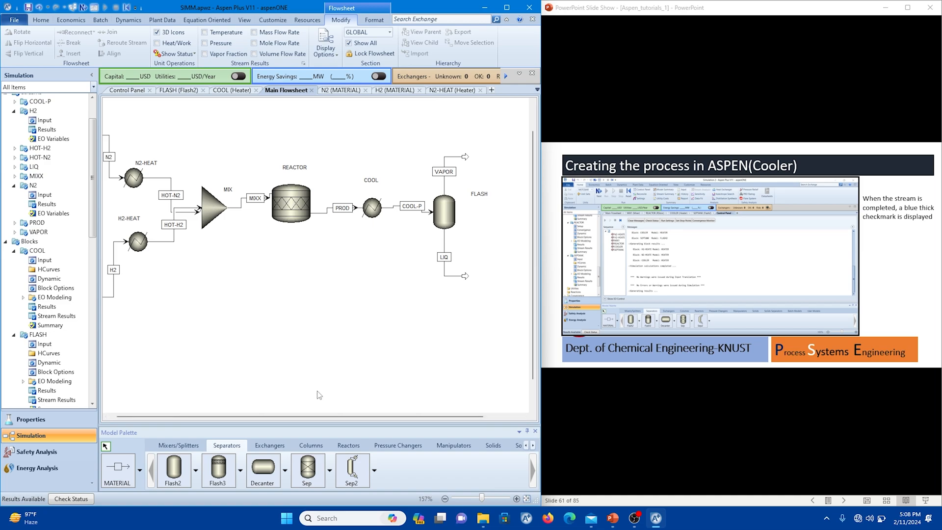
pyautogui.moveTo(310, 414)
pyautogui.mouseDown()
pyautogui.moveTo(335, 411)
pyautogui.moveTo(307, 410)
pyautogui.mouseUp()
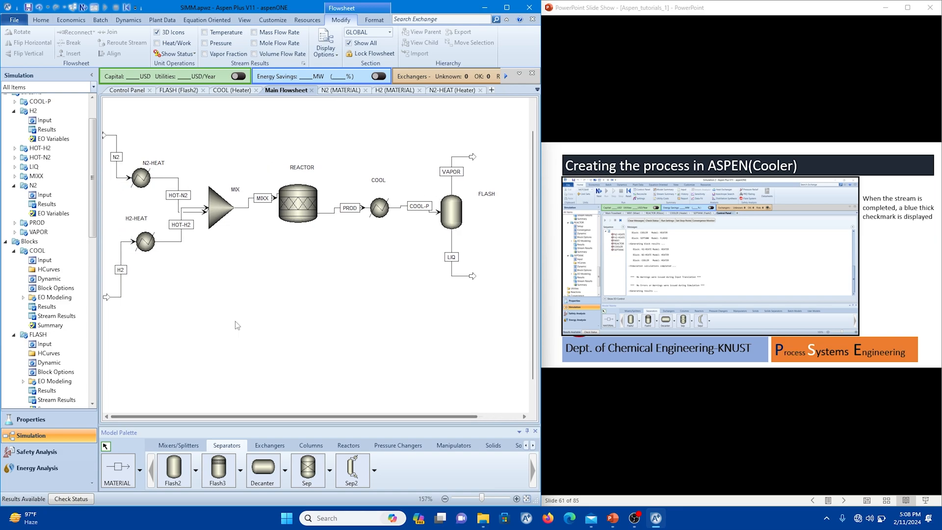
pyautogui.rightClick(293, 203)
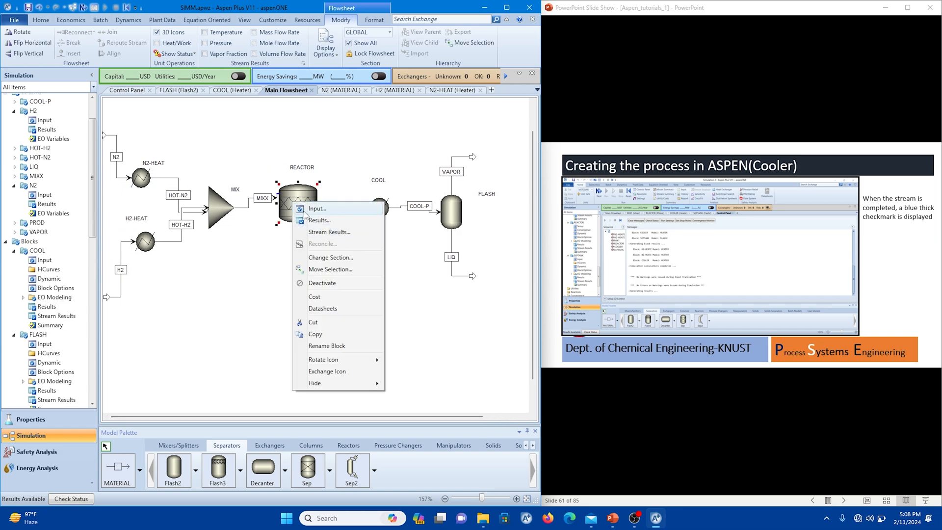
pyautogui.click(309, 219)
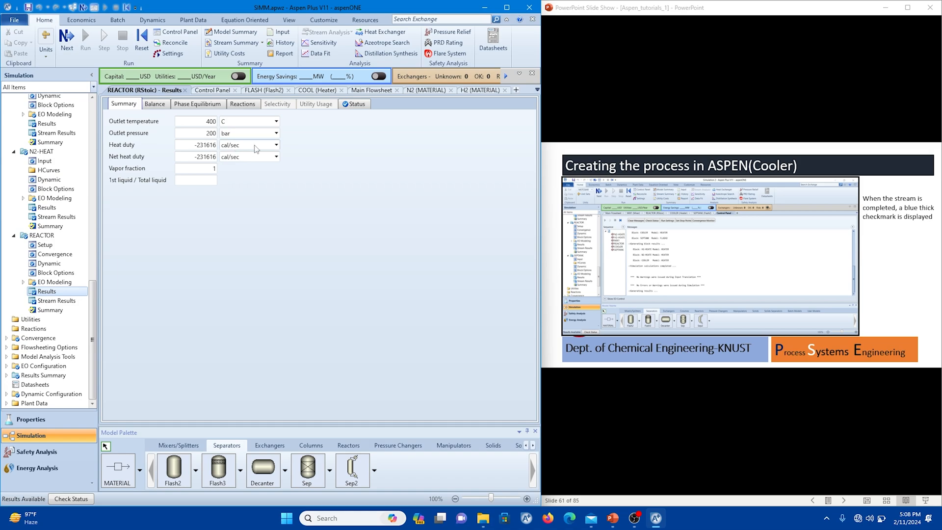
pyautogui.click(276, 146)
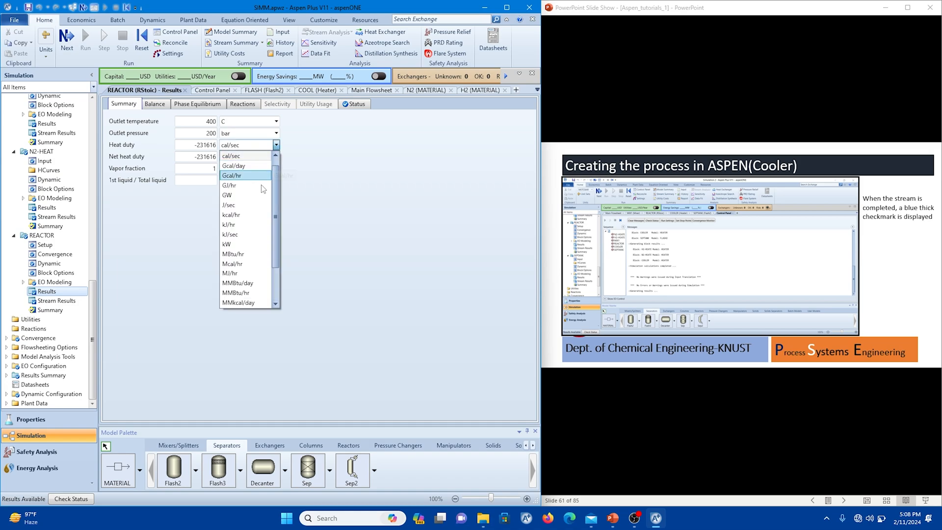
pyautogui.click(254, 243)
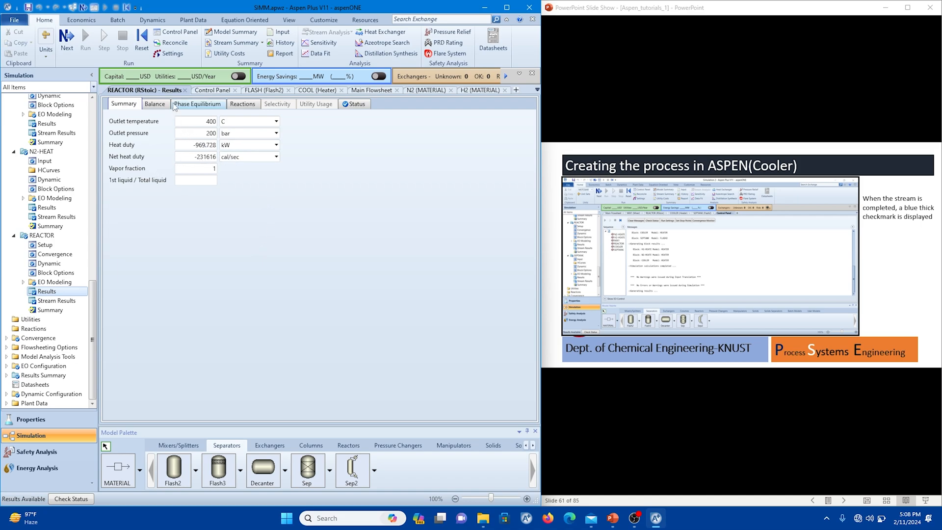
# Open the REACTOR block's stream results from the flowsheet and examine the temperatures of streams MIXX and PROD.
pyautogui.click(365, 91)
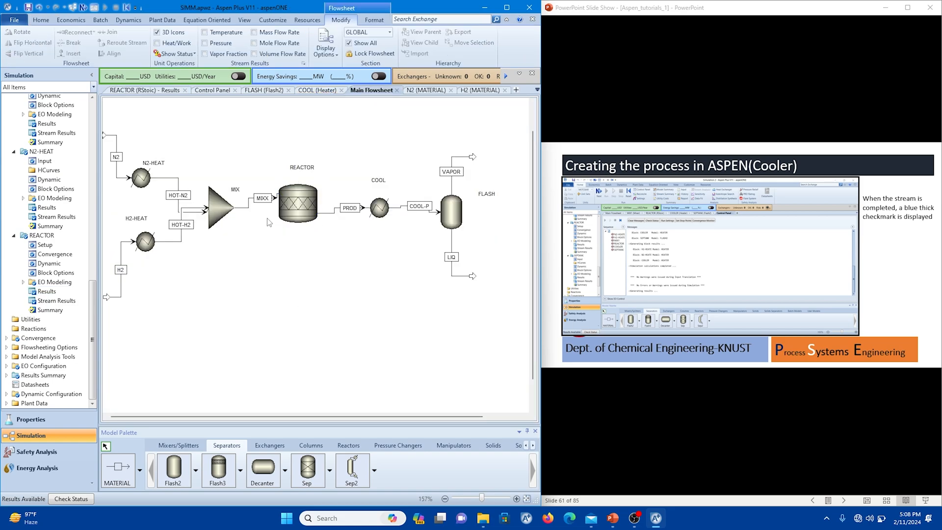
pyautogui.rightClick(299, 200)
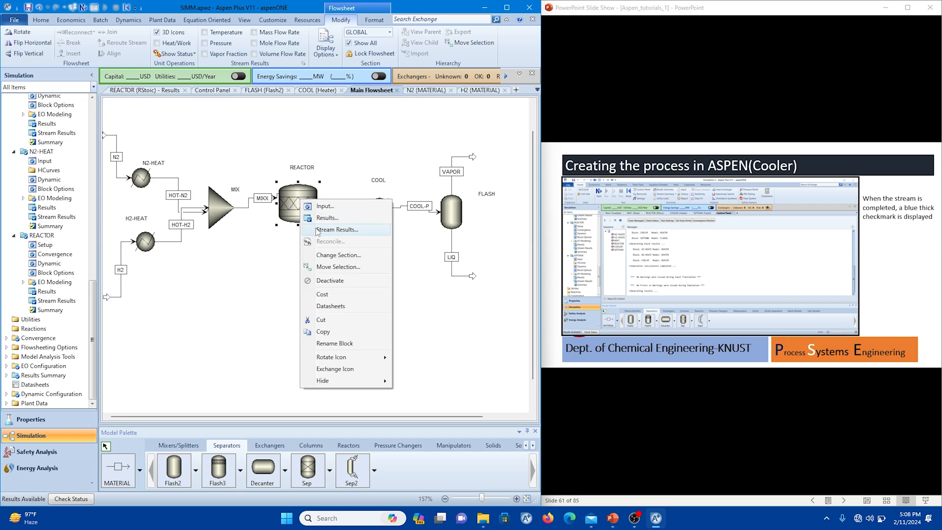
pyautogui.click(316, 230)
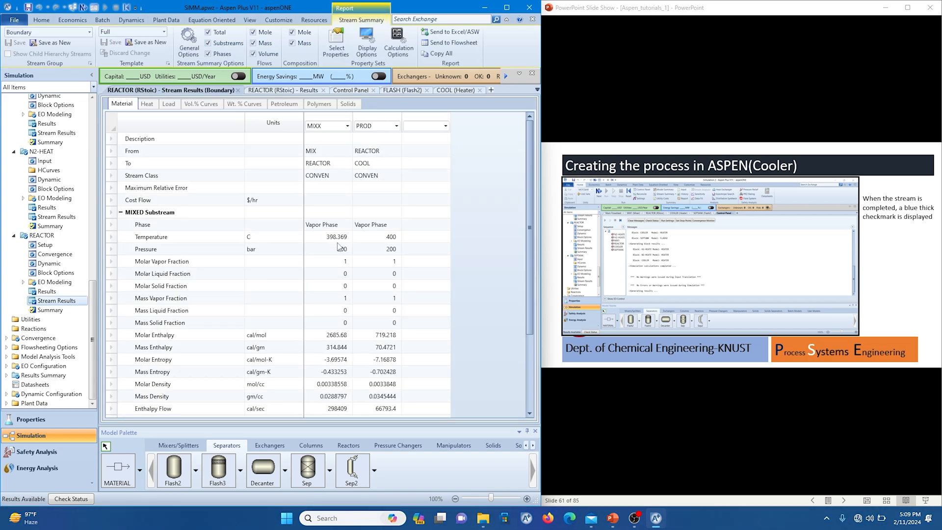
pyautogui.click(329, 237)
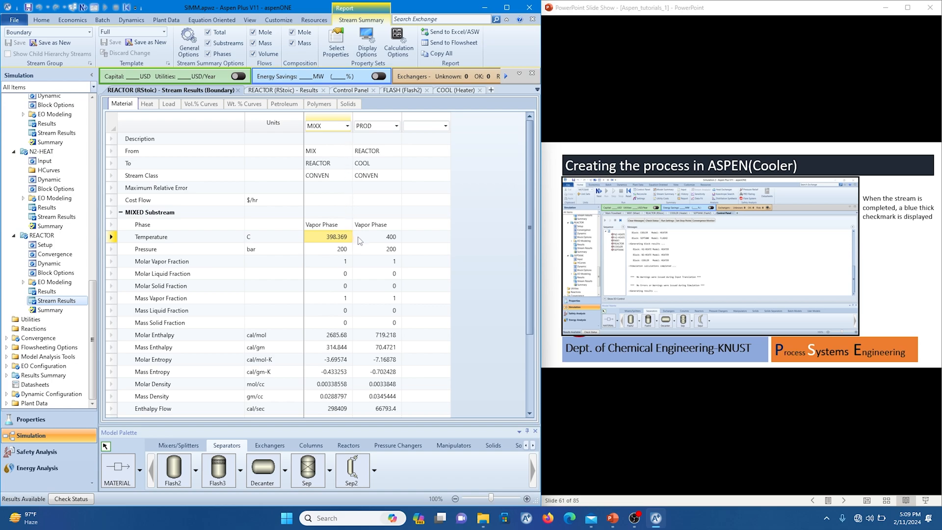
pyautogui.scroll(-2, 361, 240)
pyautogui.scroll(2, 362, 239)
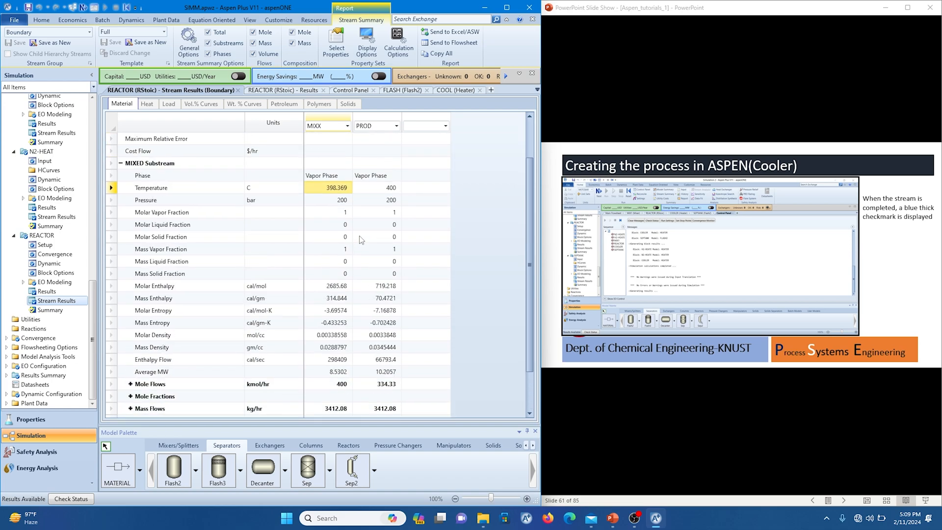
# Compare the molar vapor fractions of MIXX and PROD and expand the mole flows to examine each component.
pyautogui.click(334, 213)
pyautogui.click(366, 210)
pyautogui.click(338, 211)
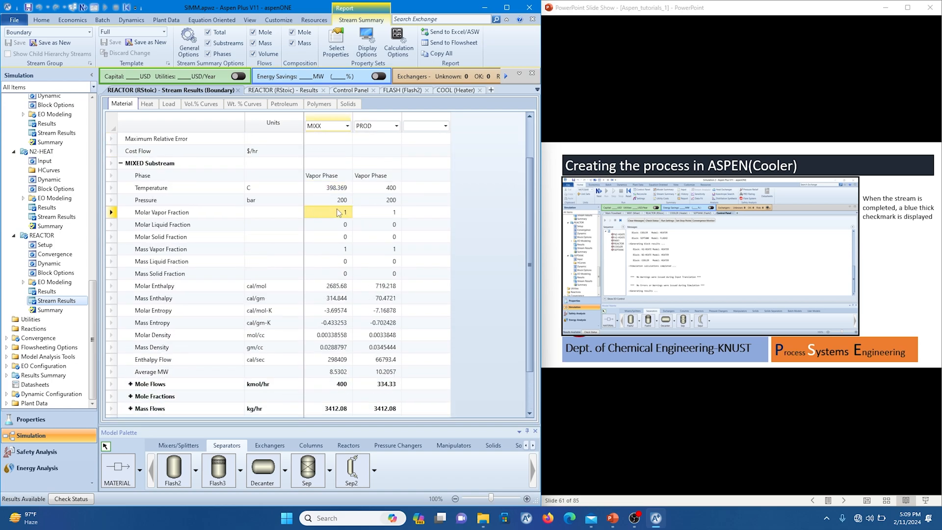
pyautogui.click(363, 214)
pyautogui.scroll(-2, 341, 230)
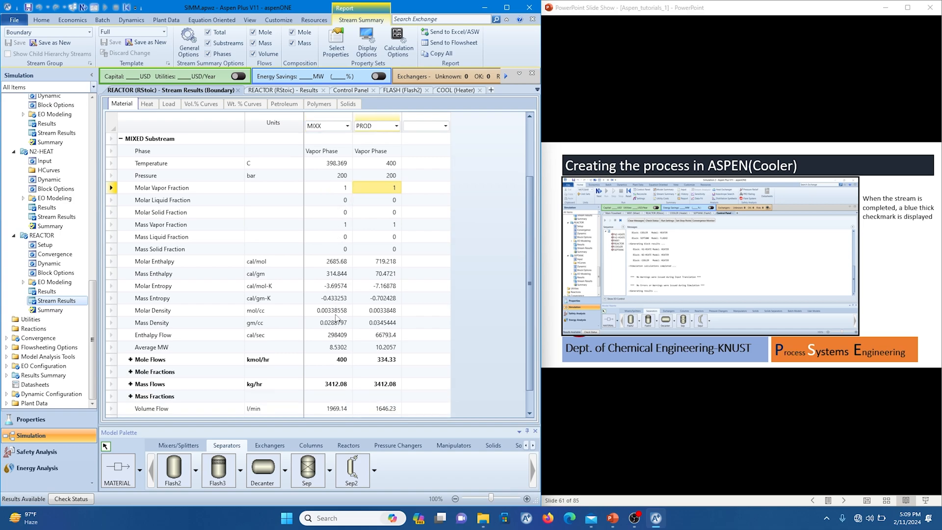
pyautogui.click(130, 334)
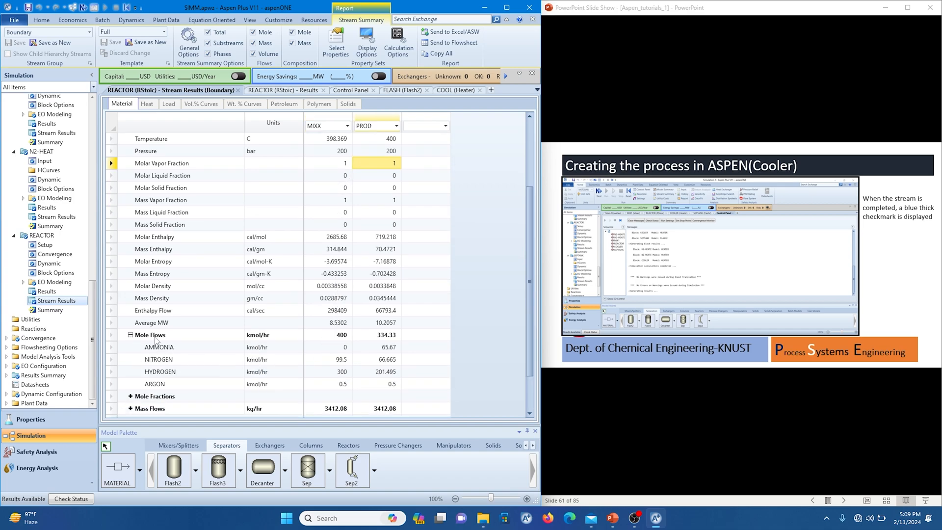
pyautogui.scroll(-1, 255, 352)
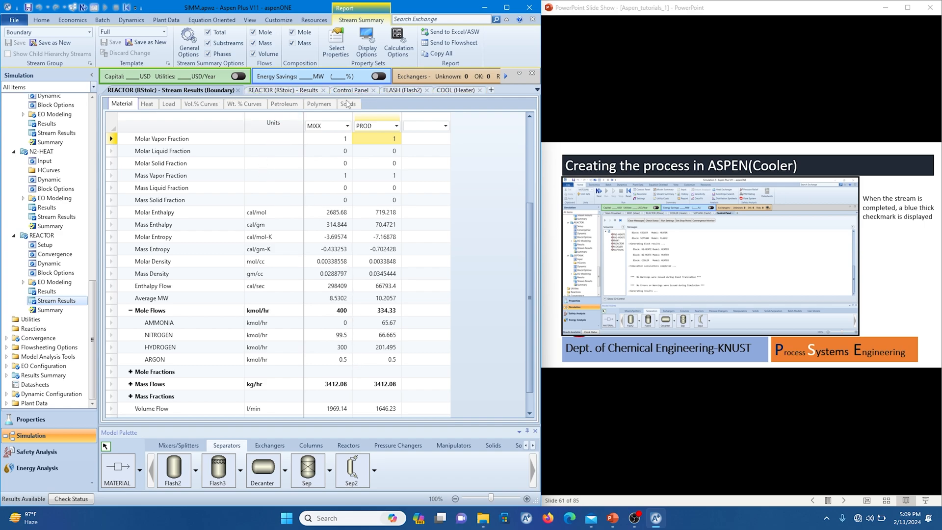
# Return to the main flowsheet and open the stream summary for all streams to examine their results.
pyautogui.click(480, 91)
pyautogui.click(452, 92)
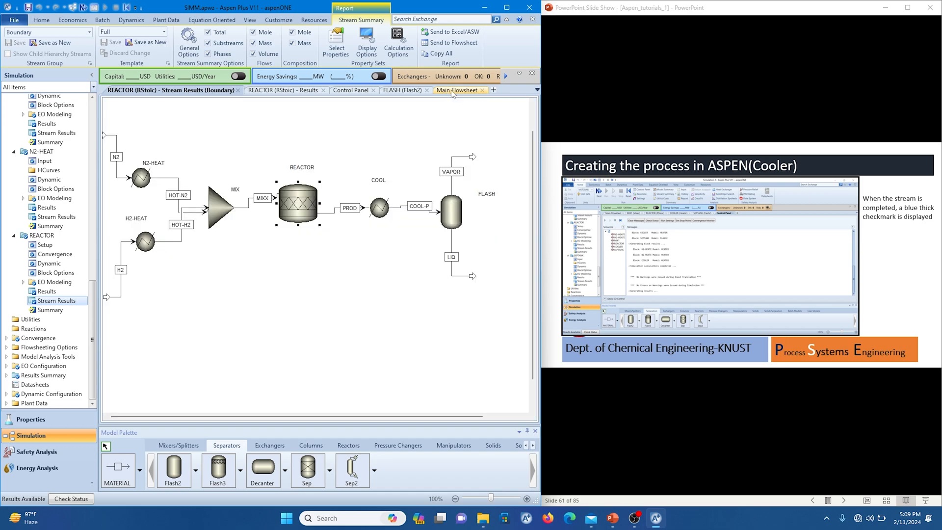
pyautogui.click(231, 155)
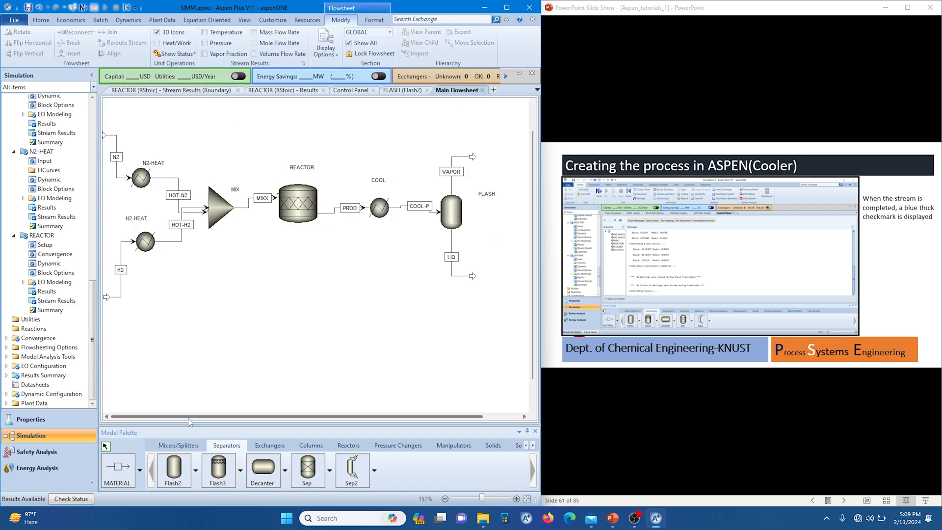
pyautogui.click(47, 23)
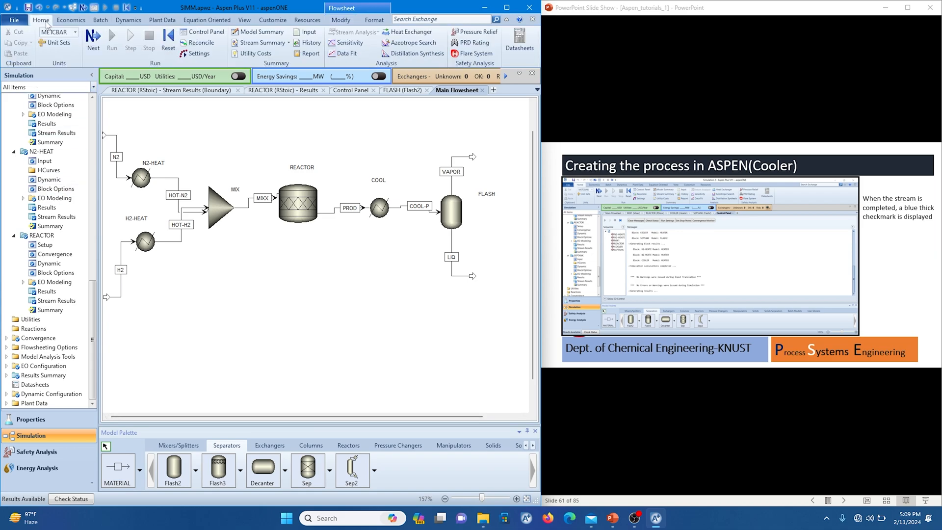
pyautogui.click(288, 44)
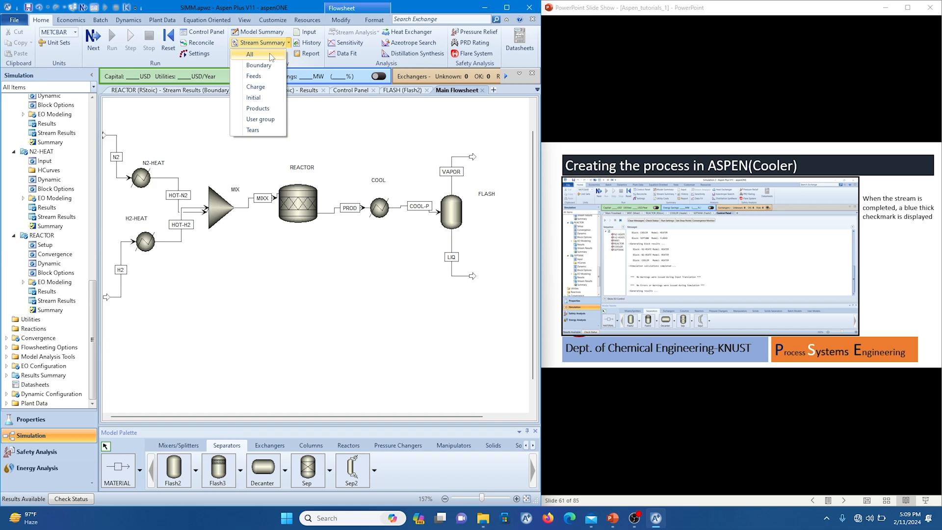
pyautogui.click(271, 57)
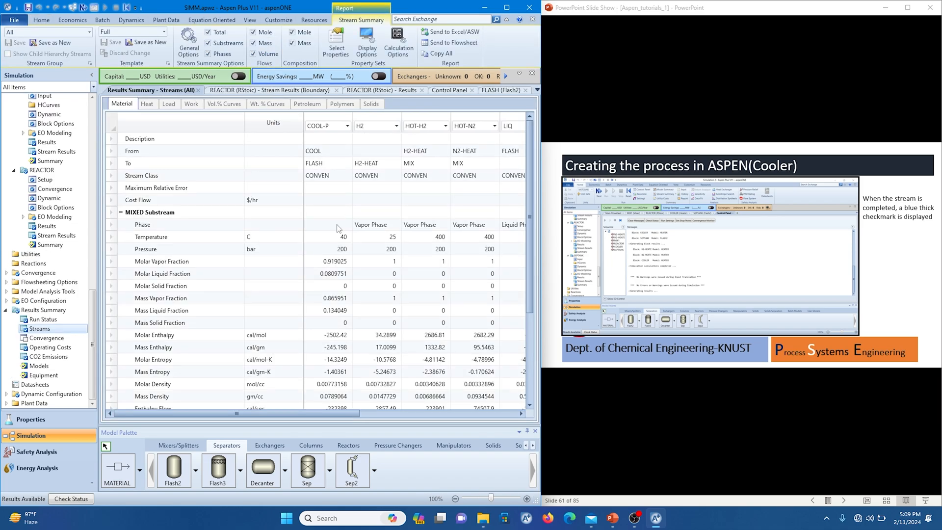
pyautogui.moveTo(244, 412); pyautogui.dragTo(278, 395)
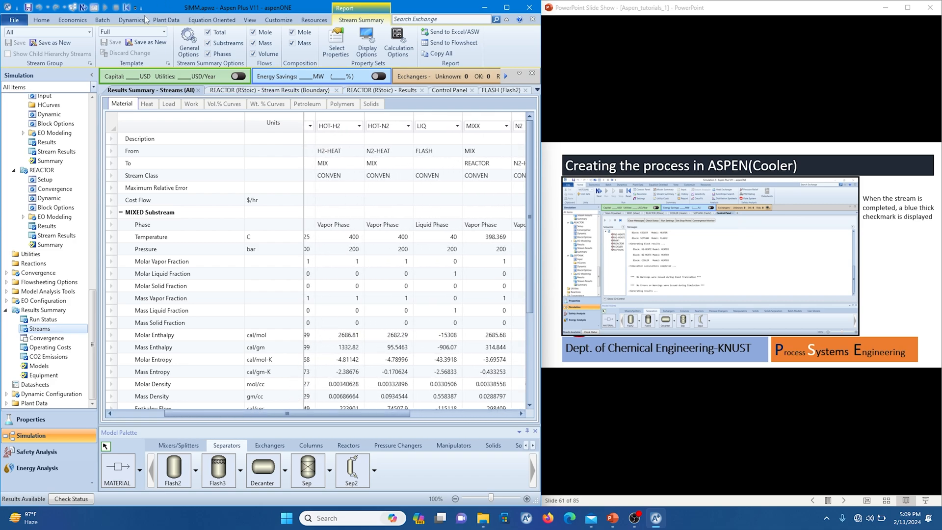
# Generate the simulation report with the display scope set to All.
pyautogui.click(41, 19)
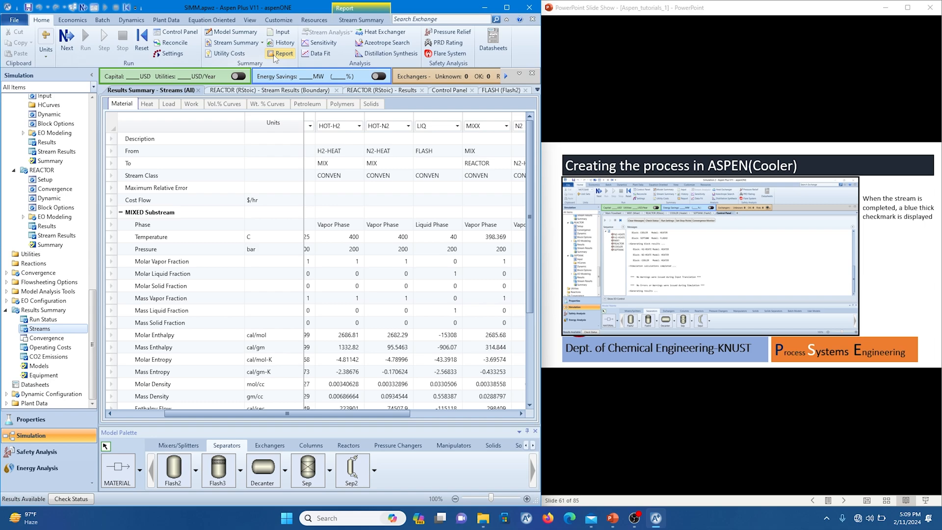
pyautogui.click(276, 55)
pyautogui.click(404, 254)
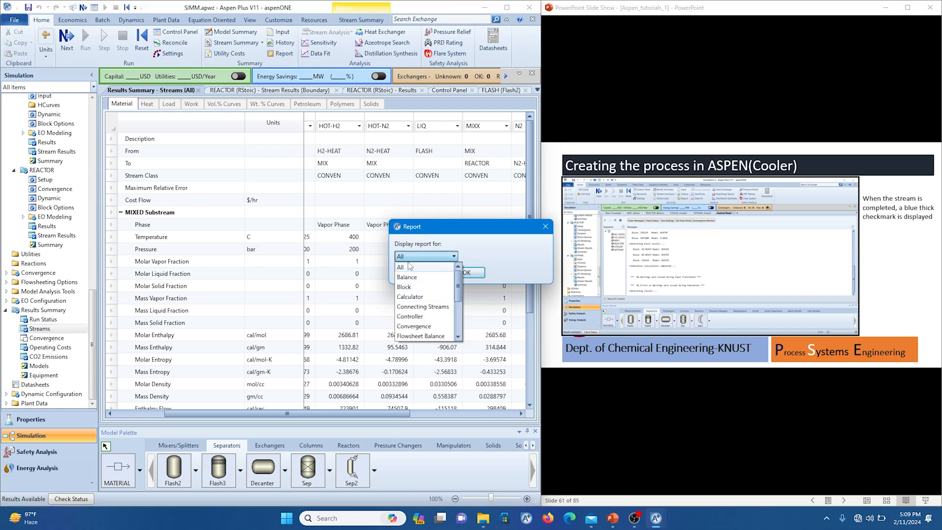
pyautogui.click(408, 258)
pyautogui.click(465, 272)
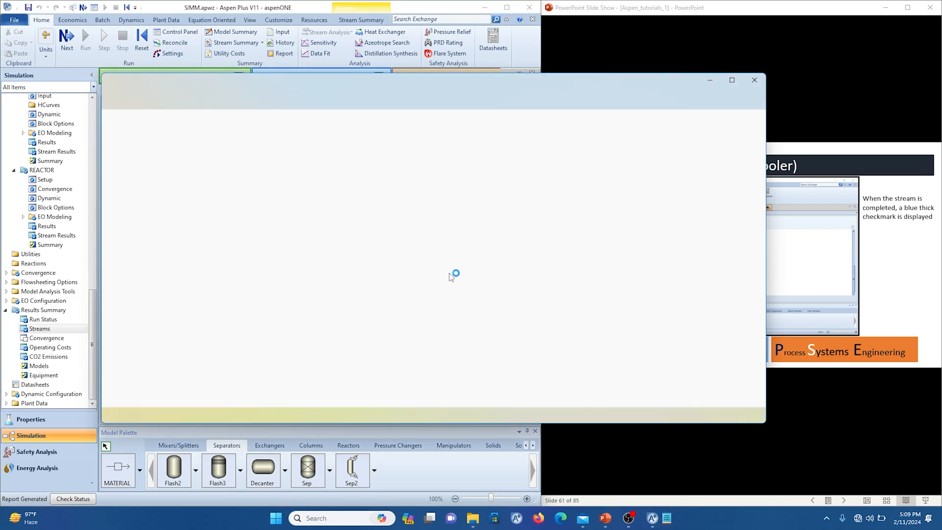
# Read through the report's flowsheet balance and component sections, then close it and examine the remaining streams in the summary.
pyautogui.scroll(-20, 182, 266)
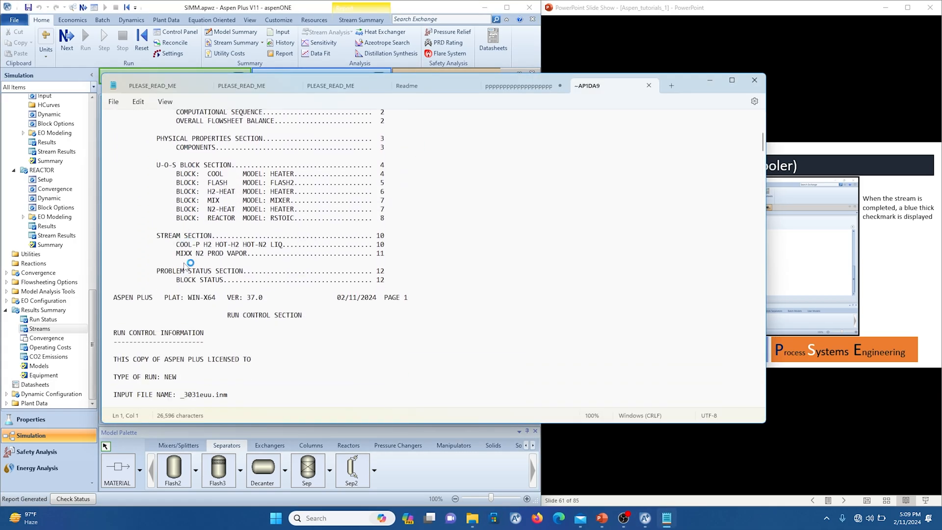
pyautogui.scroll(2, 186, 265)
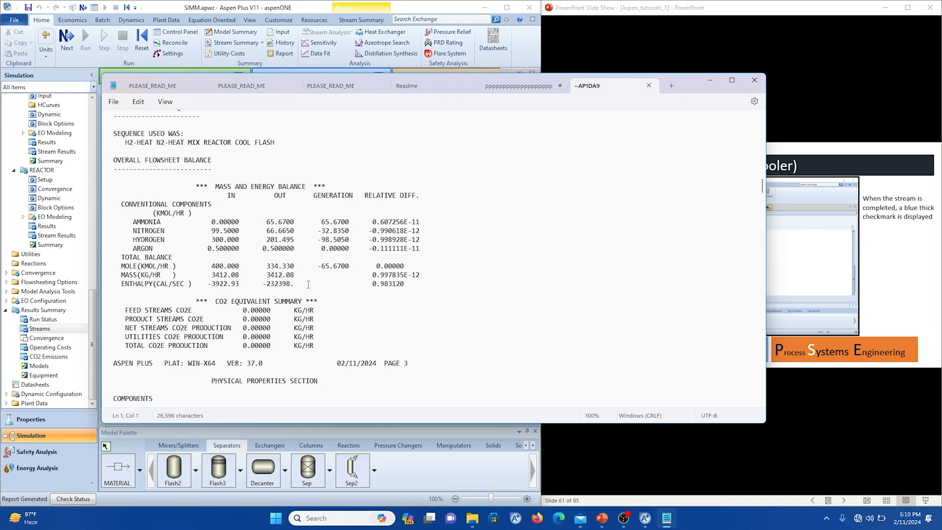
pyautogui.scroll(-5, 308, 284)
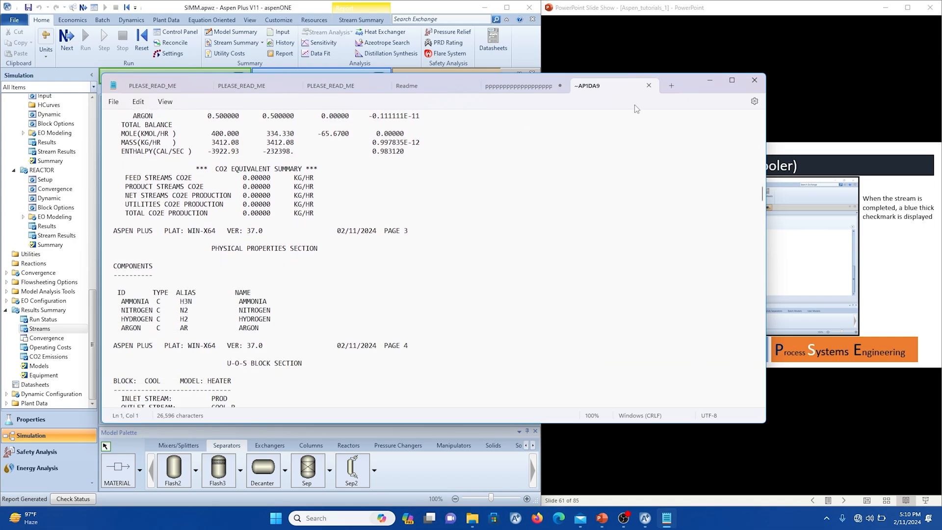
pyautogui.click(754, 80)
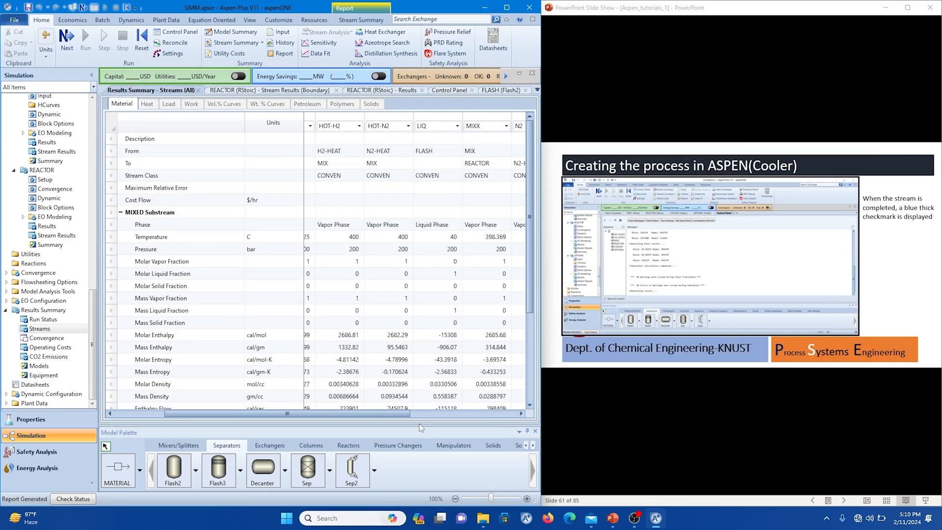
pyautogui.moveTo(388, 412); pyautogui.dragTo(478, 412)
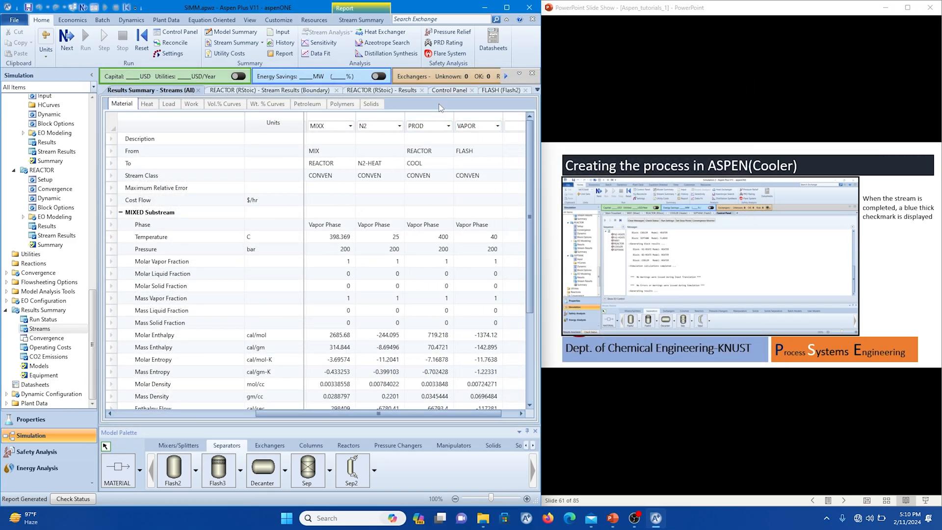
# Close every open form except the REACTOR results and reopen the main flowsheet.
pyautogui.rightClick(400, 92)
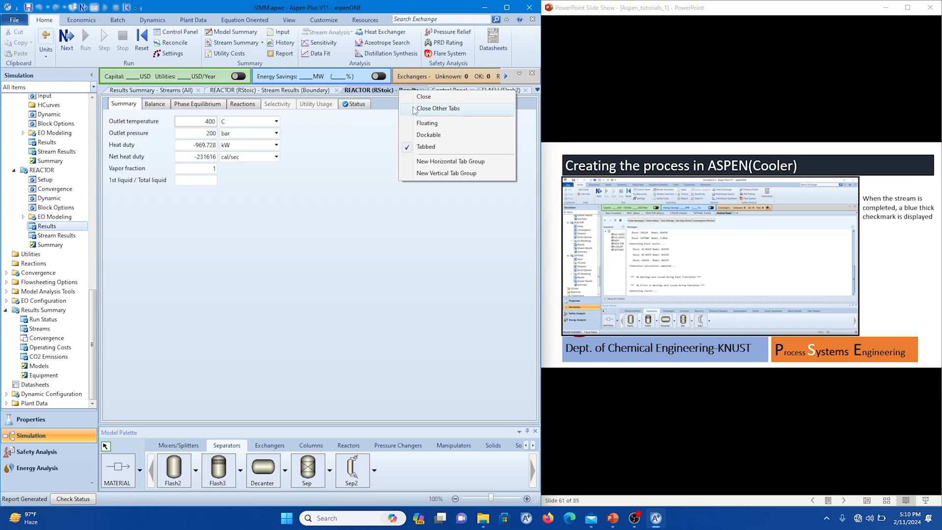
pyautogui.click(413, 108)
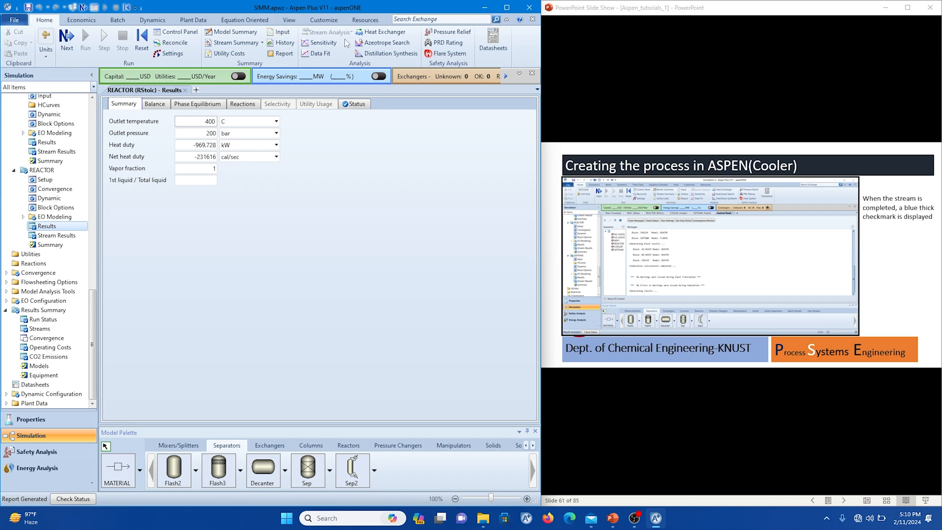
pyautogui.click(285, 22)
pyautogui.click(242, 43)
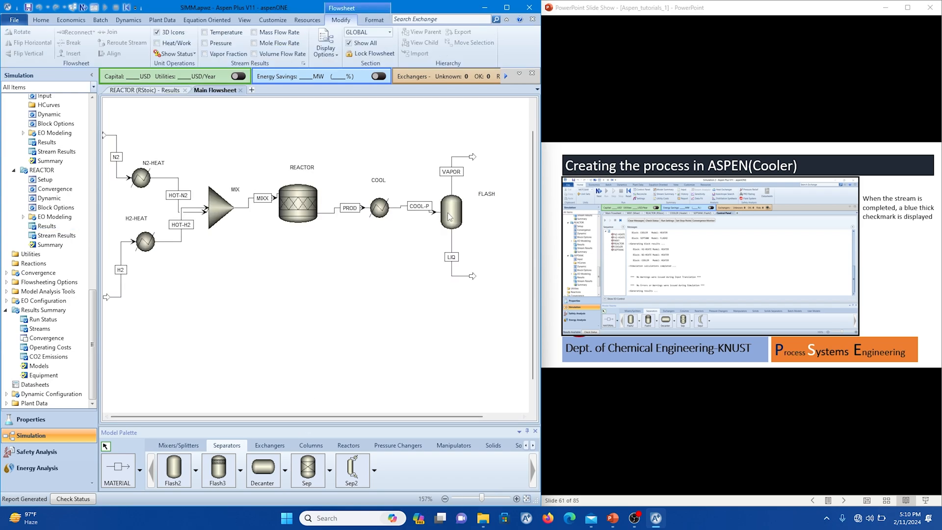
# Open the FLASH block's results from the flowsheet and review its summary.
pyautogui.rightClick(448, 213)
pyautogui.click(463, 238)
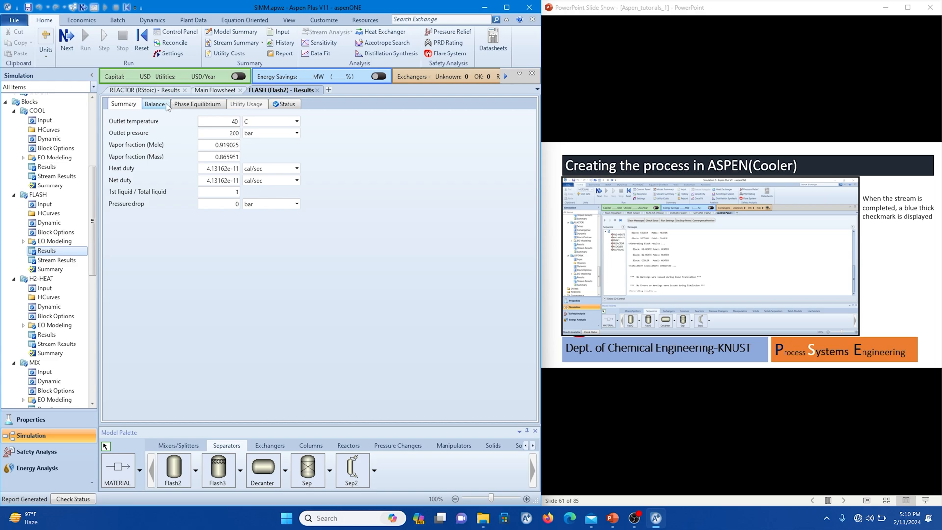
pyautogui.click(205, 92)
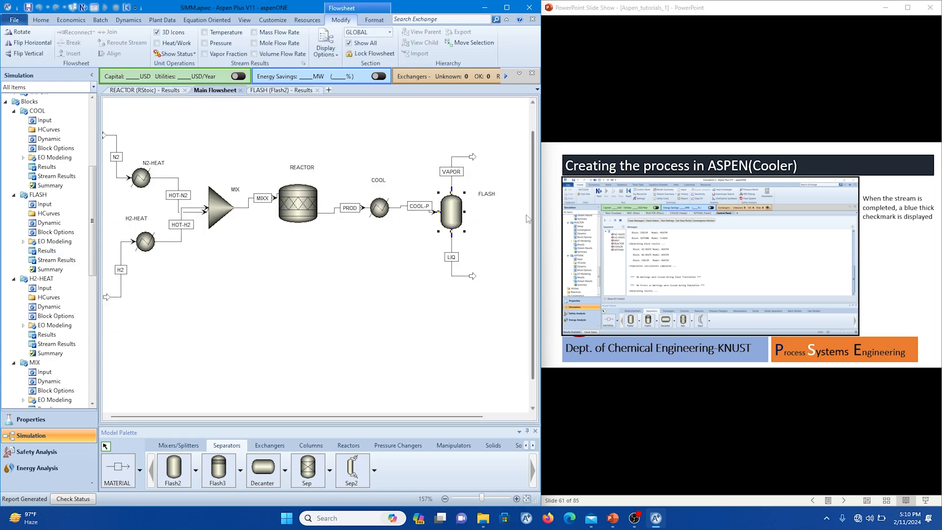
pyautogui.rightClick(461, 215)
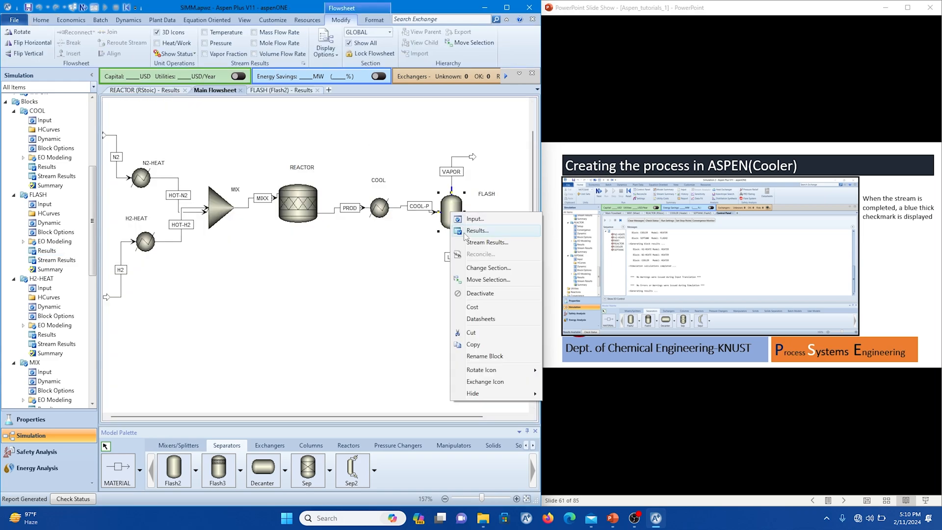
pyautogui.click(466, 231)
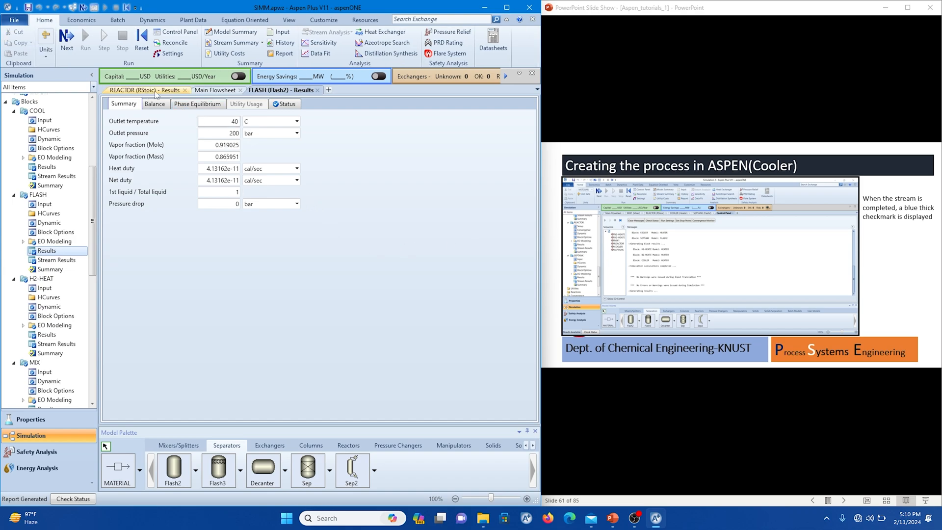
# Open the FLASH block's stream results from the main flowsheet and expand the mole flows to inspect the COOL-P ammonia flow.
pyautogui.click(215, 90)
pyautogui.rightClick(453, 214)
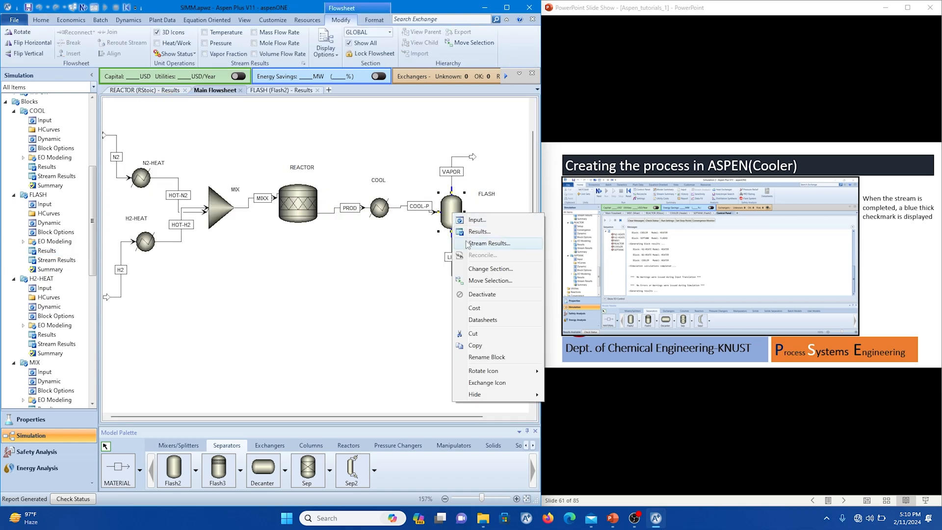
pyautogui.click(468, 243)
pyautogui.scroll(-3, 309, 291)
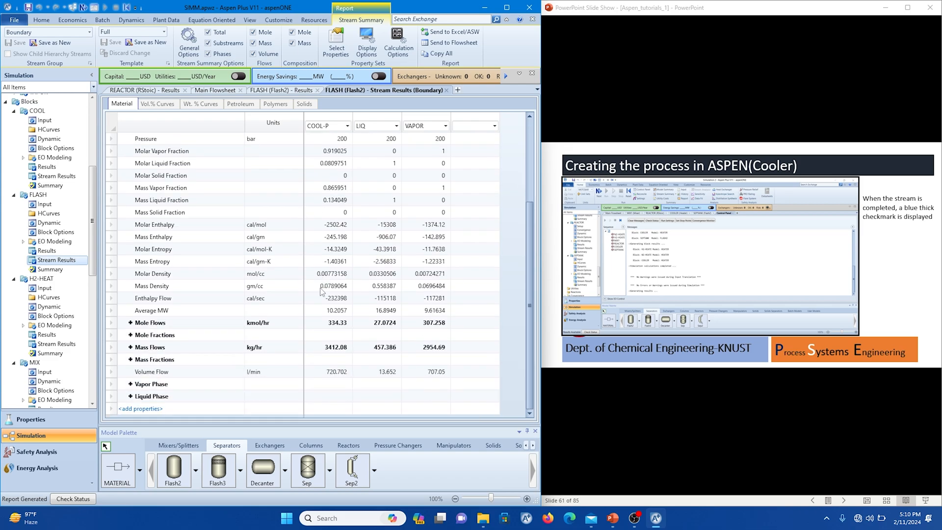
pyautogui.click(131, 322)
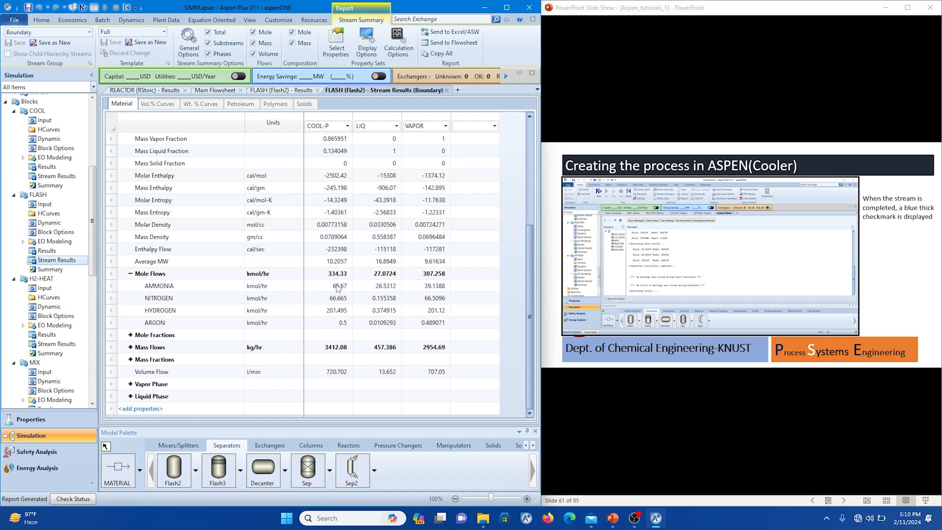
pyautogui.click(338, 289)
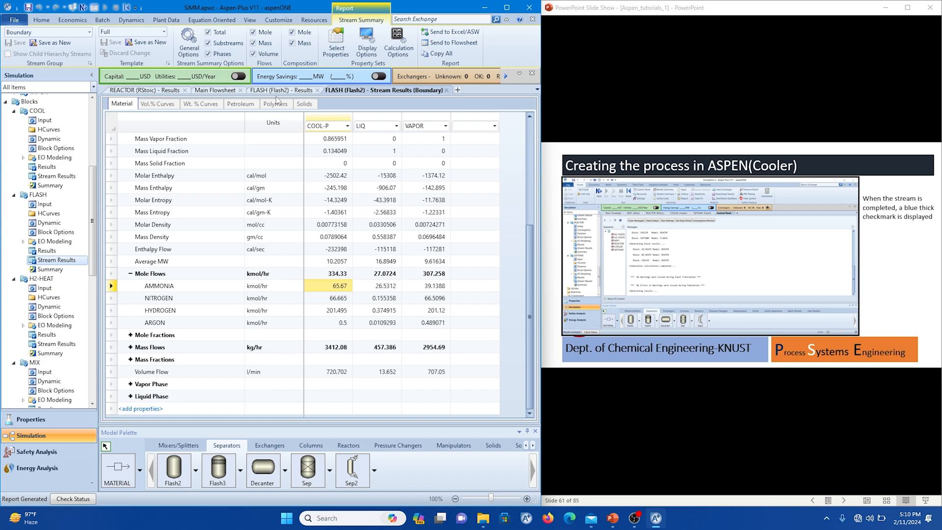
# Set the first two stream columns of the FLASH stream results to PROD and COOL-P, keeping LIQ and VAPOR beside them.
pyautogui.click(395, 126)
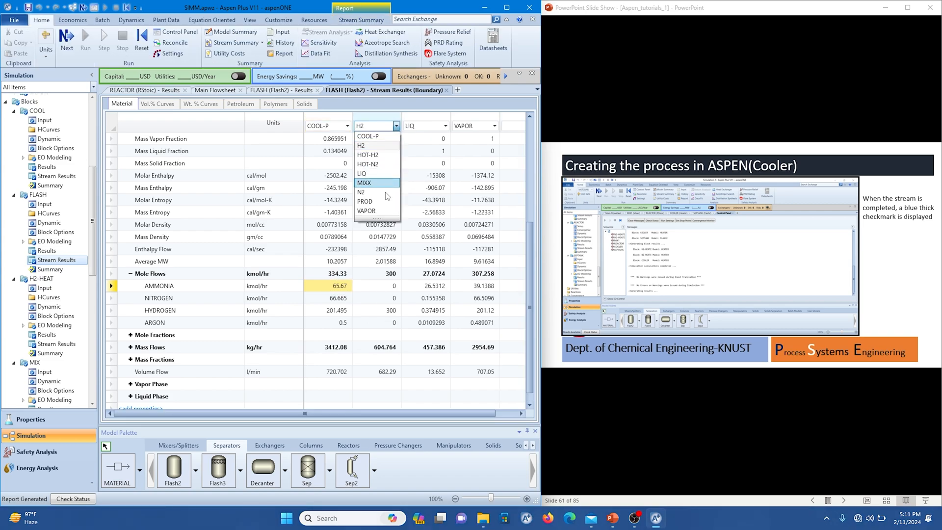
pyautogui.click(369, 137)
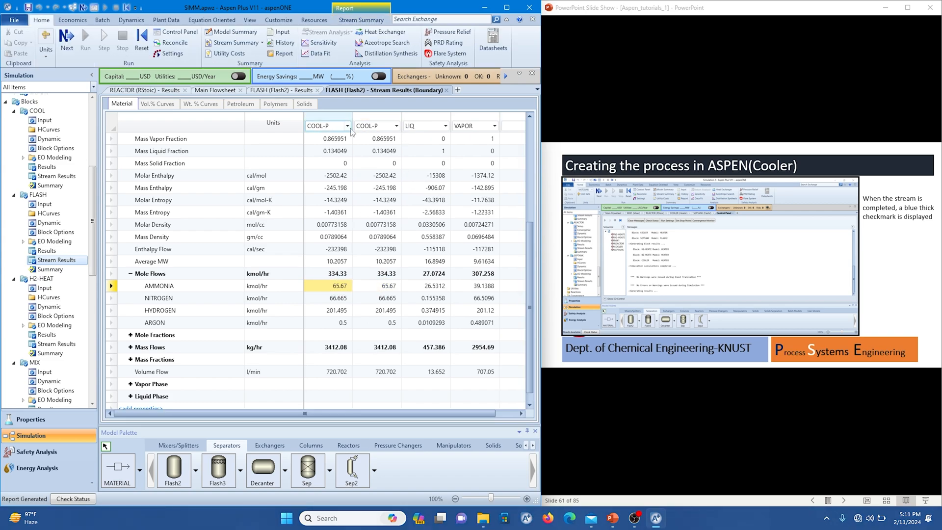
pyautogui.click(347, 126)
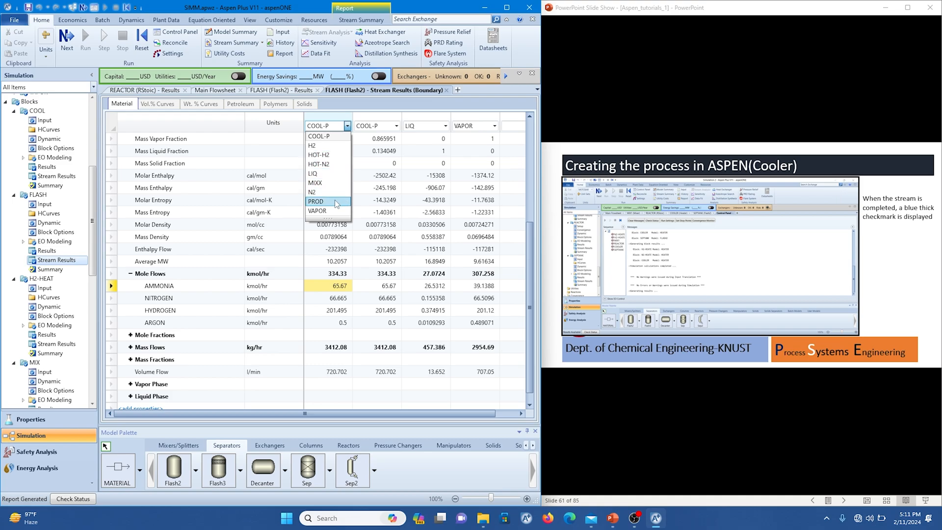
pyautogui.click(335, 201)
pyautogui.click(372, 290)
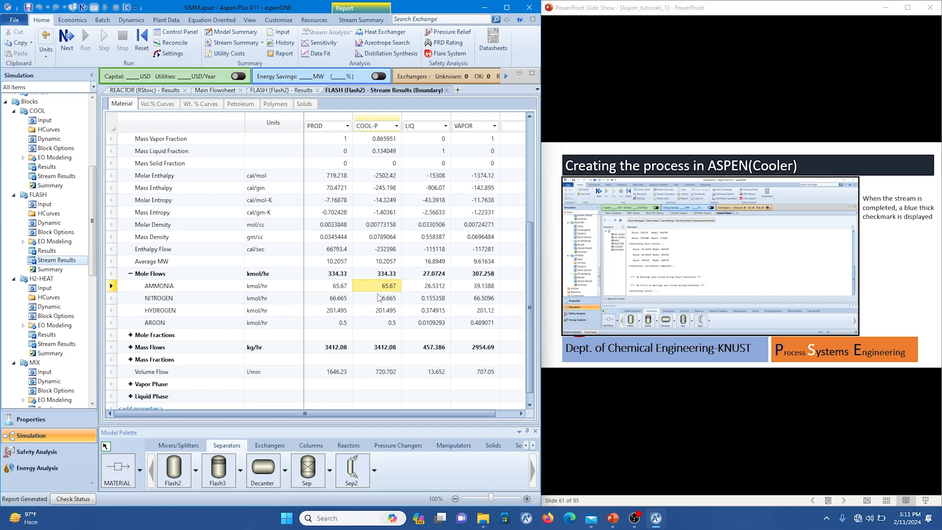
# Compare the temperatures of the PROD and COOL-P streams in the FLASH stream results.
pyautogui.scroll(4, 380, 297)
pyautogui.scroll(-1, 379, 297)
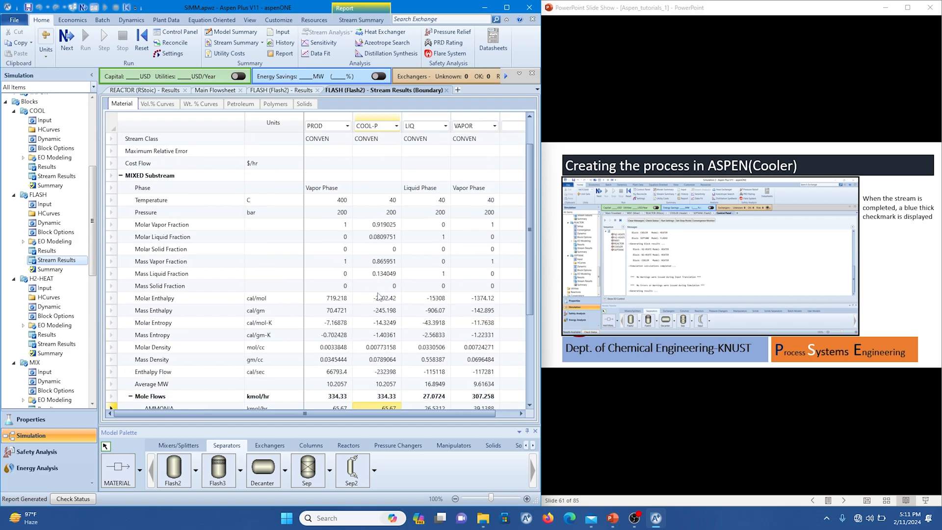
pyautogui.click(325, 200)
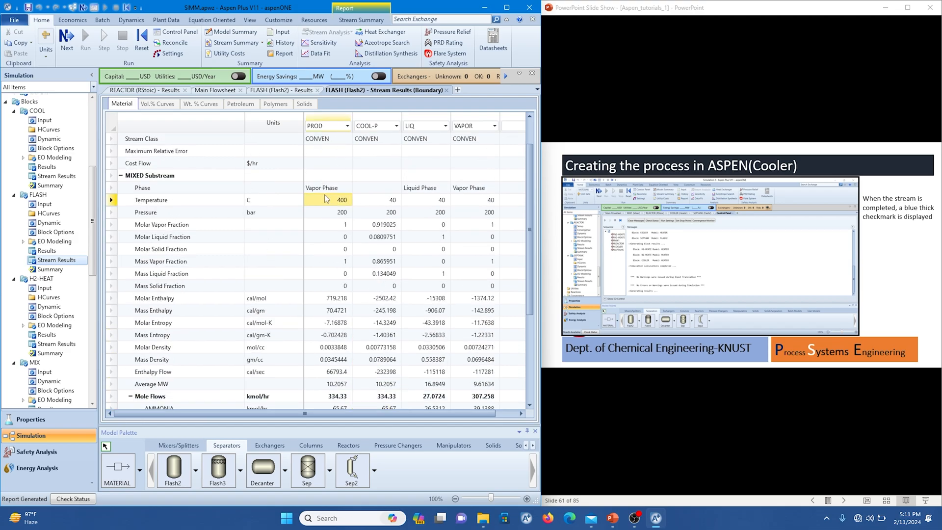
pyautogui.click(373, 199)
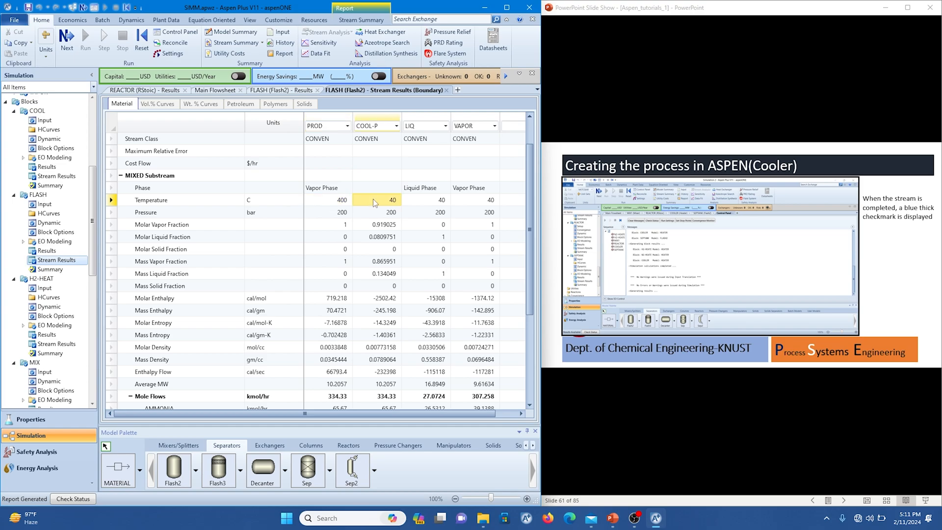
# Compare the ammonia mole flows of the COOL-P, LIQ and VAPOR streams to examine how the flash splits the ammonia.
pyautogui.scroll(-4, 431, 215)
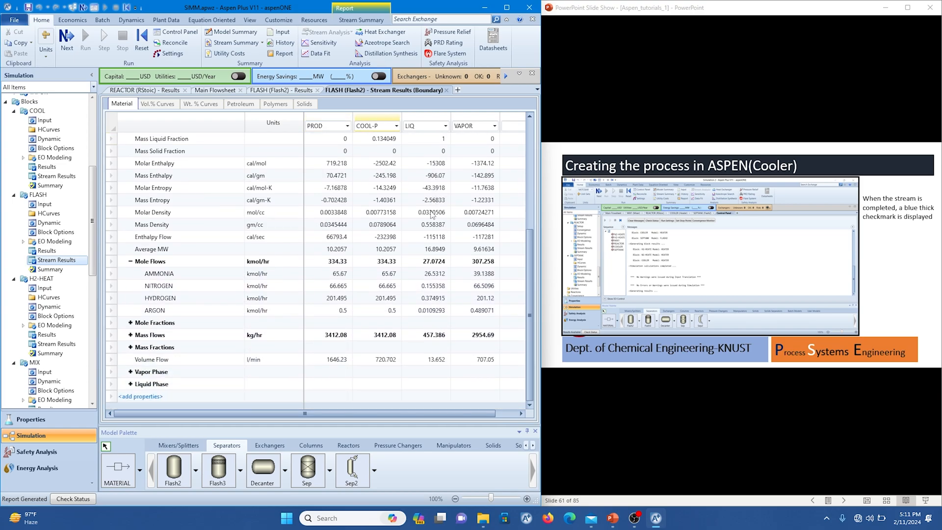
pyautogui.scroll(1, 413, 281)
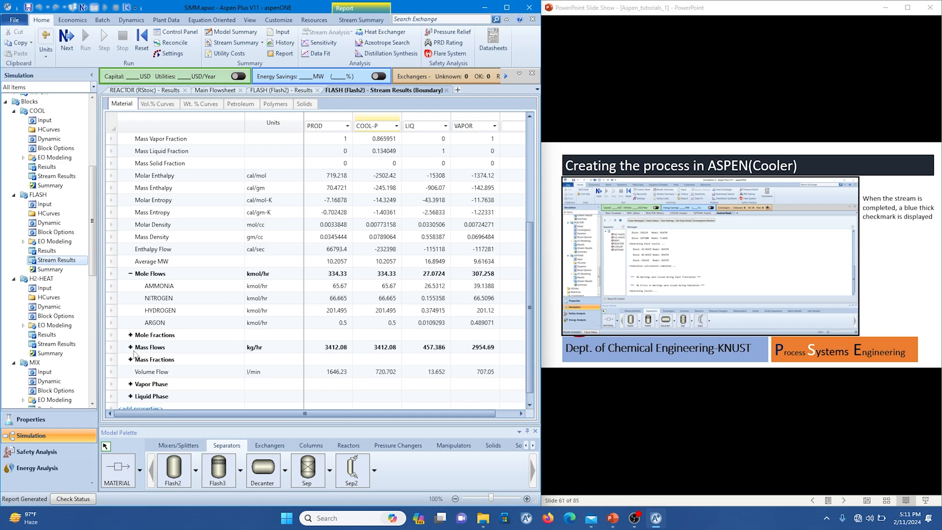
pyautogui.click(373, 288)
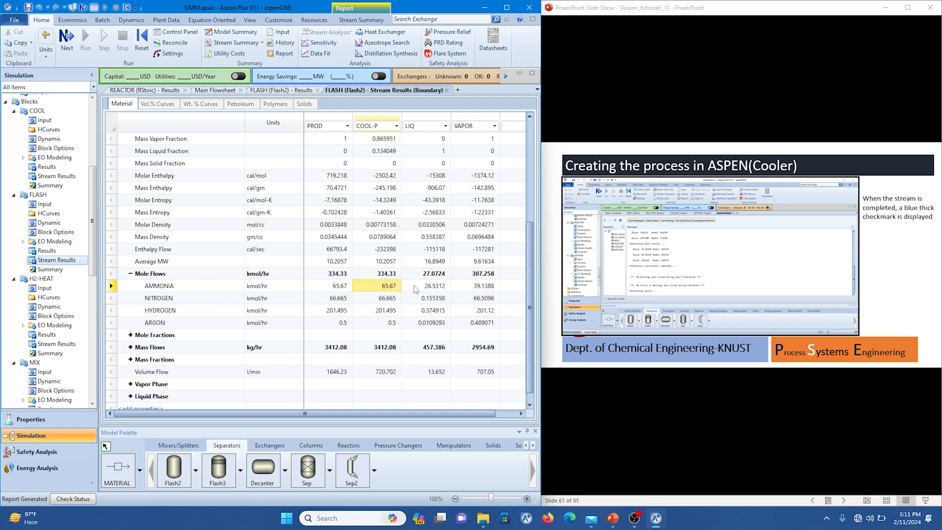
pyautogui.click(434, 288)
pyautogui.click(456, 290)
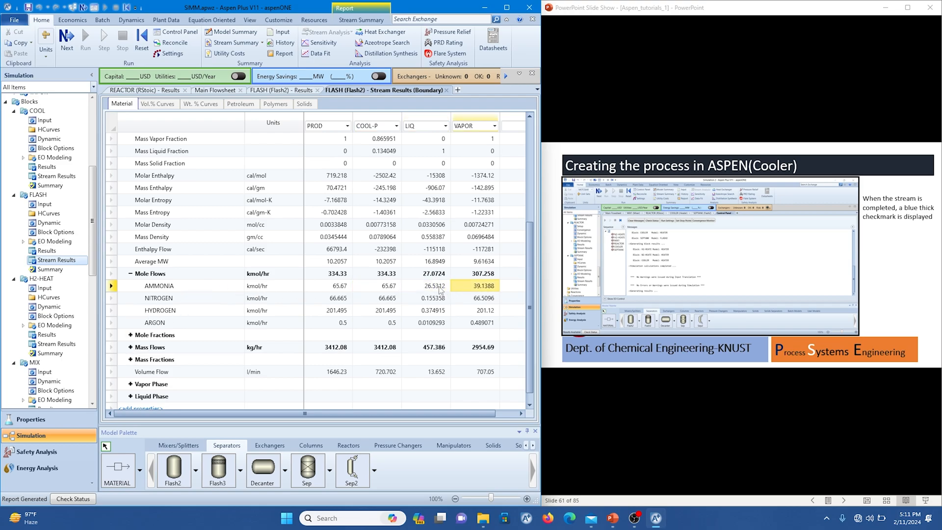
pyautogui.scroll(1, 440, 290)
pyautogui.click(395, 297)
pyautogui.click(430, 299)
pyautogui.click(462, 297)
pyautogui.click(438, 299)
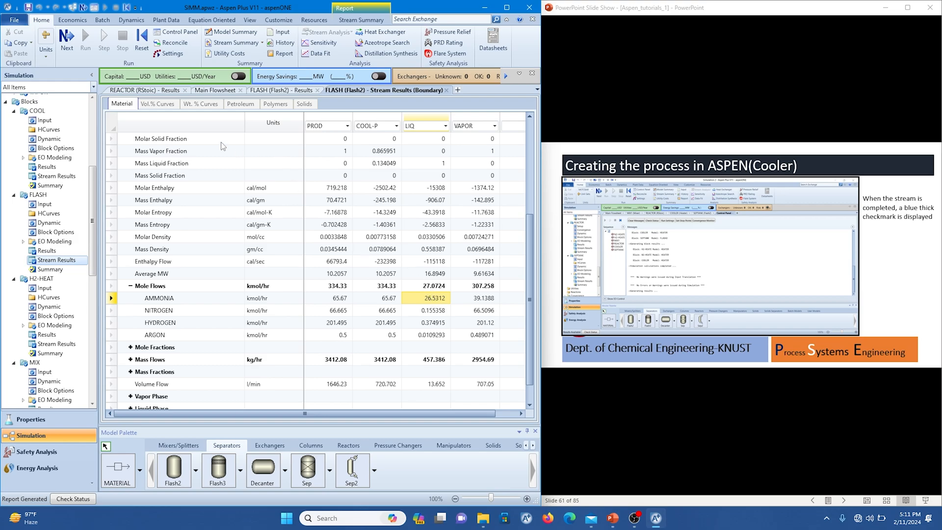
# Return to the main flowsheet, switch to the PowerPoint slide show, maximize it and advance to the "Are we satisfied with the results?" slide.
pyautogui.click(212, 92)
pyautogui.click(648, 251)
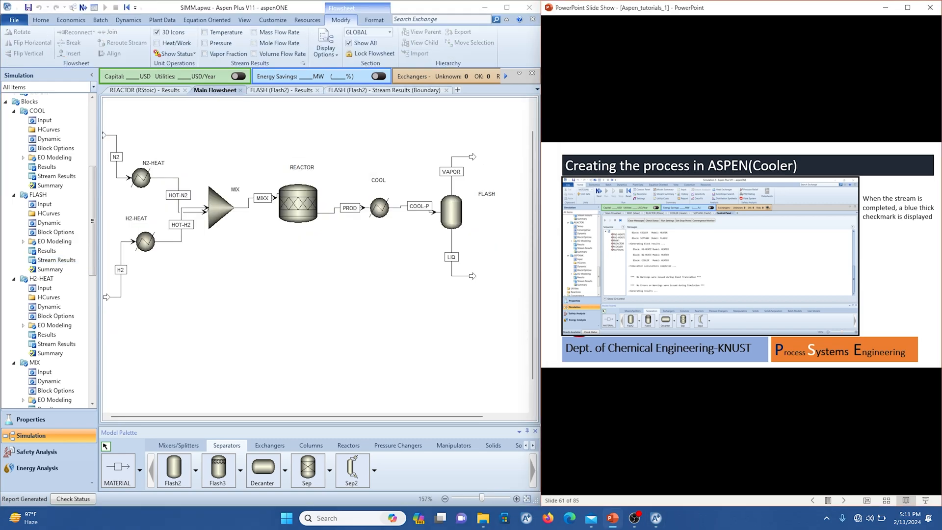
pyautogui.click(648, 251)
pyautogui.click(648, 251)
pyautogui.press('Right')
pyautogui.press('Right')
pyautogui.press('Right')
pyautogui.press('Right')
pyautogui.press('Right')
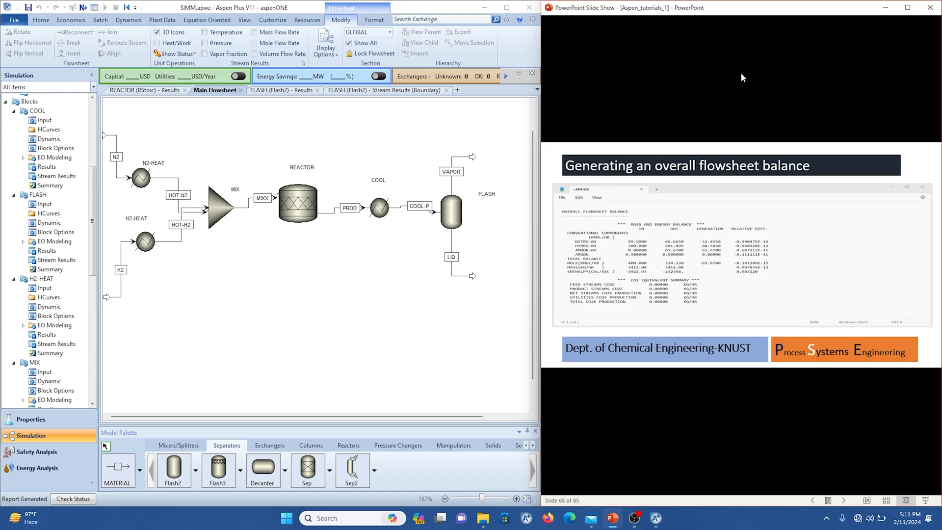
pyautogui.click(907, 8)
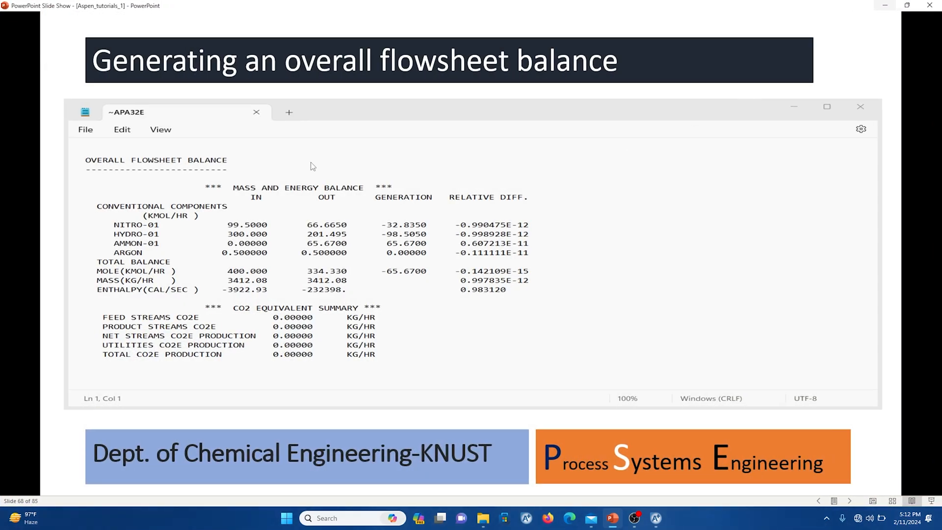
pyautogui.press('Right')
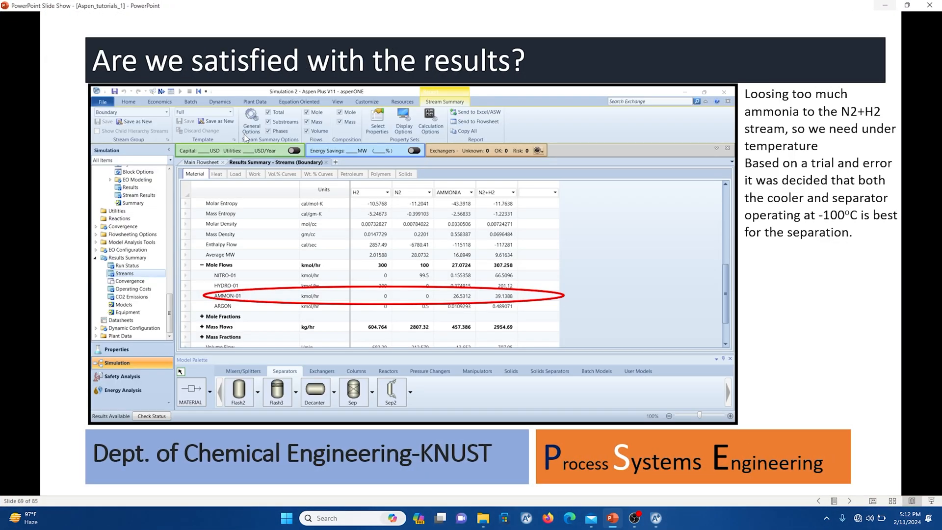